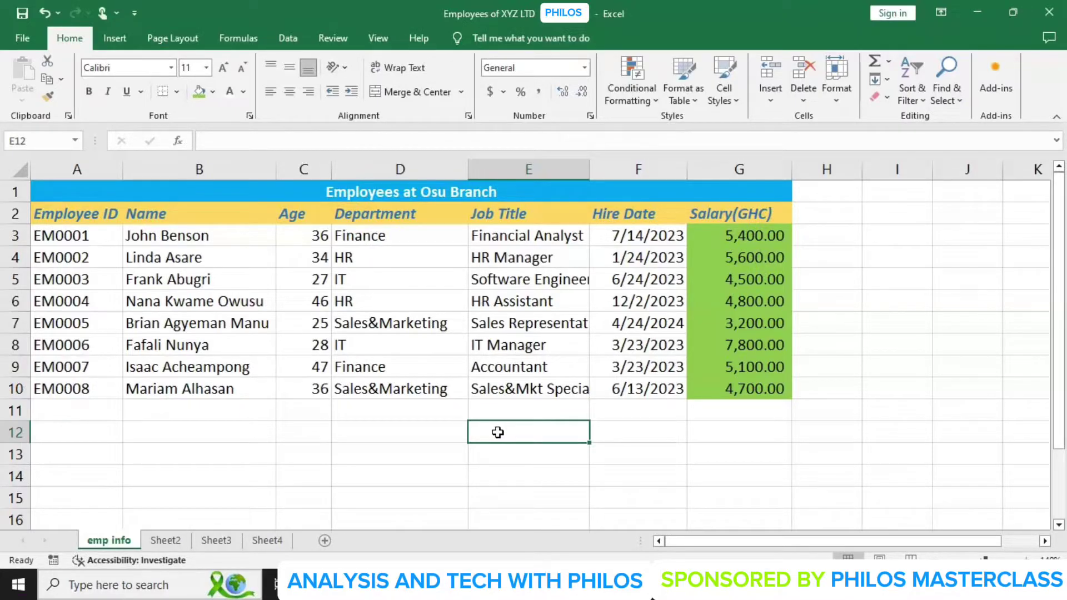
# Switch to Sheet2 and enter the addition formula =2+2 in cell B2.
pyautogui.click(174, 542)
pyautogui.click(178, 236)
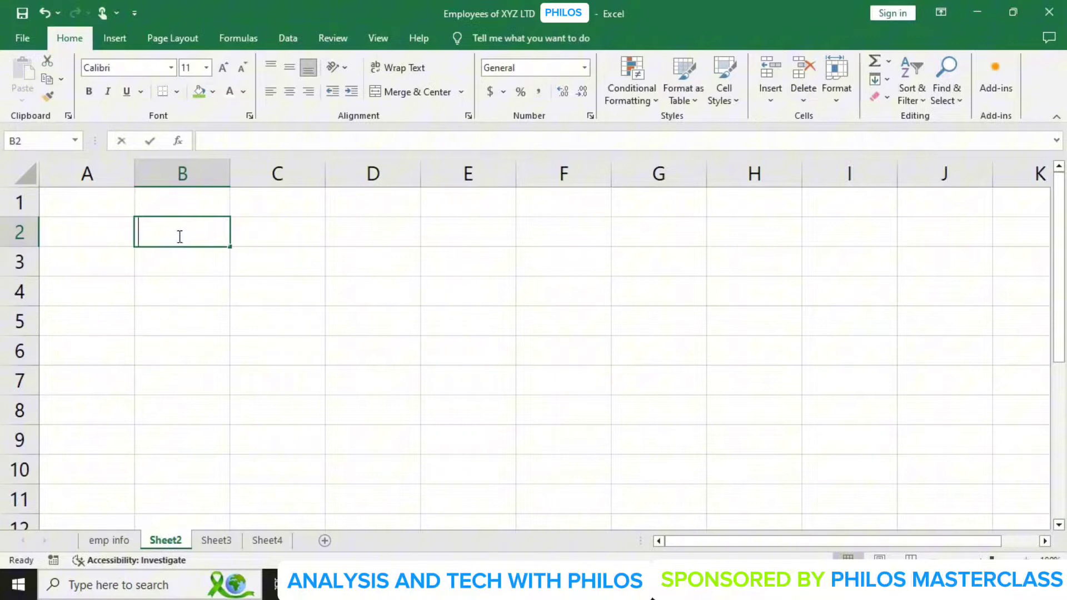
pyautogui.write('=2+')
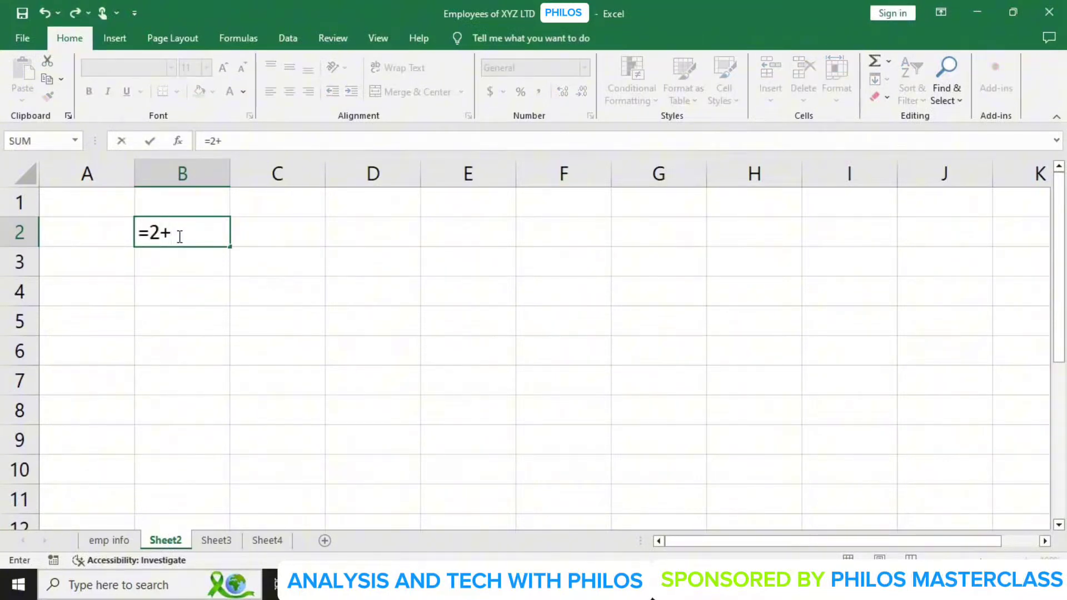
pyautogui.write('2')
pyautogui.press('Return')
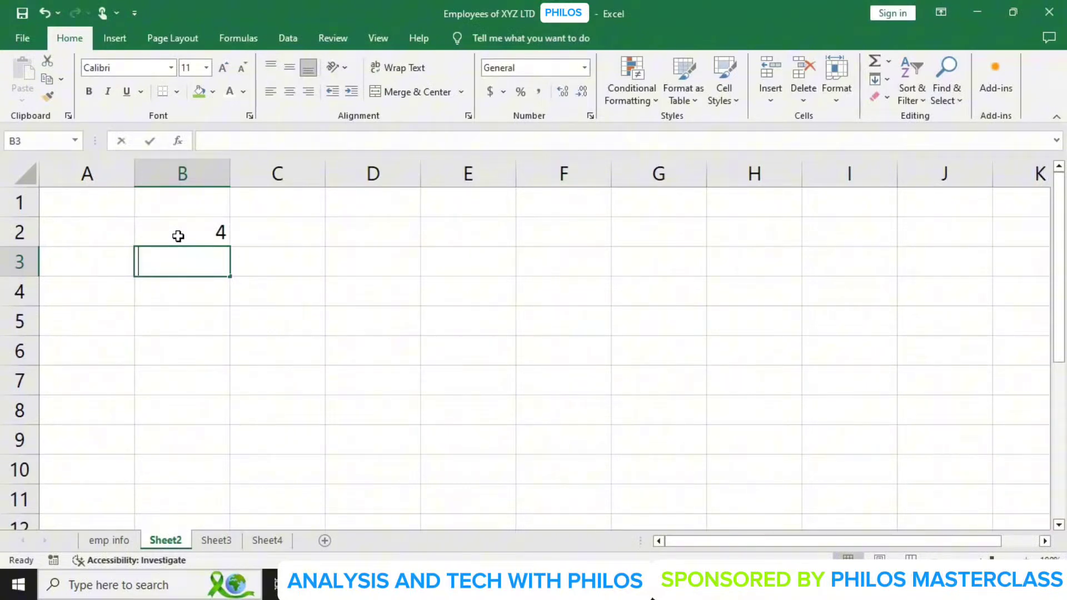
# Enter the multiplication formula =2*3 in cell B3, directly below the addition example.
pyautogui.write('=2')
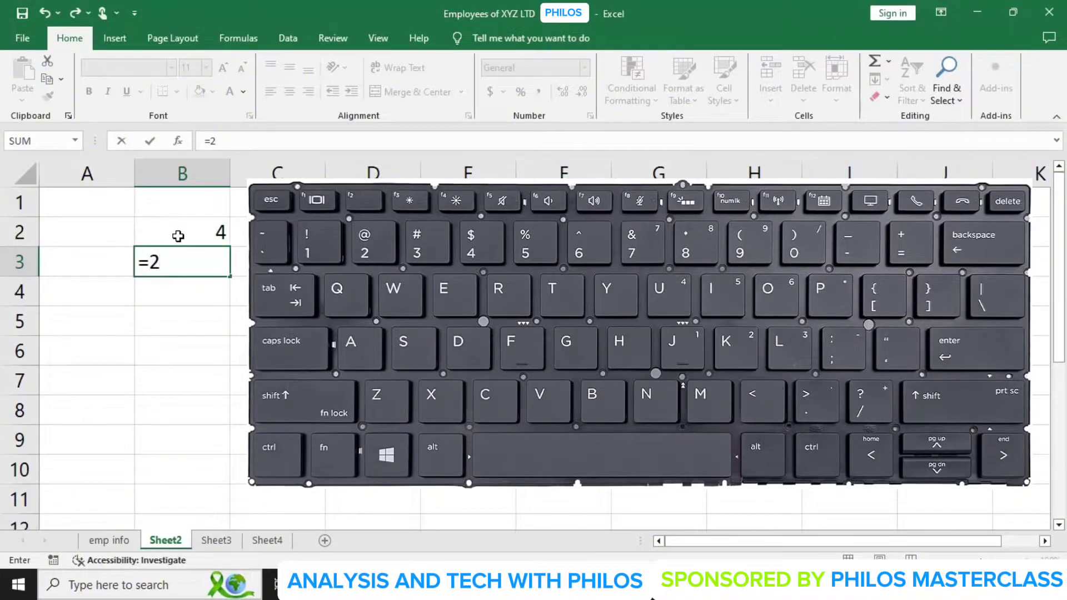
pyautogui.write('*')
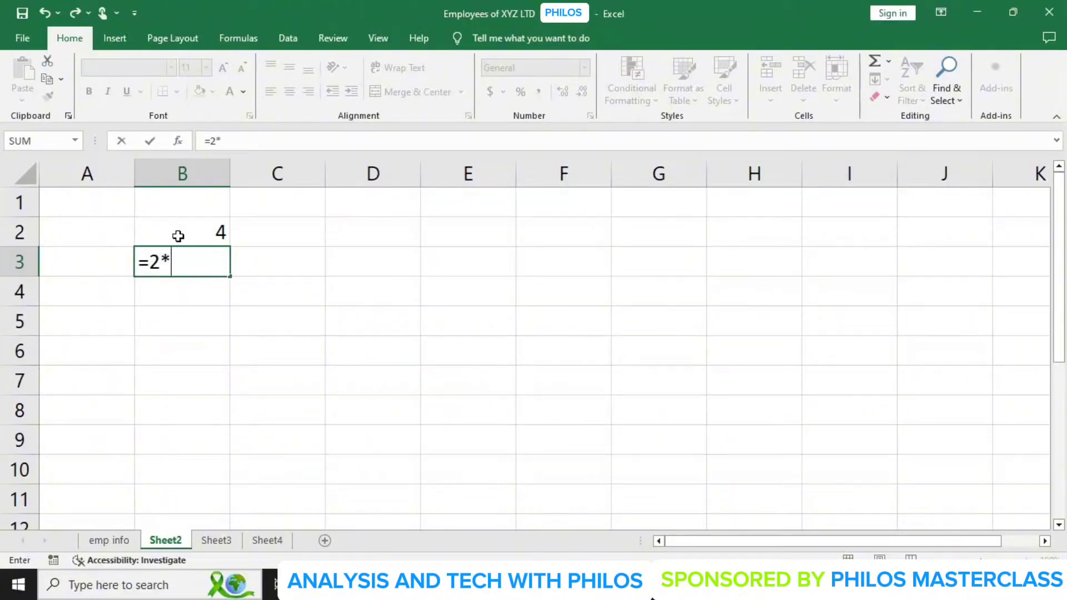
pyautogui.write('3')
pyautogui.press('Return')
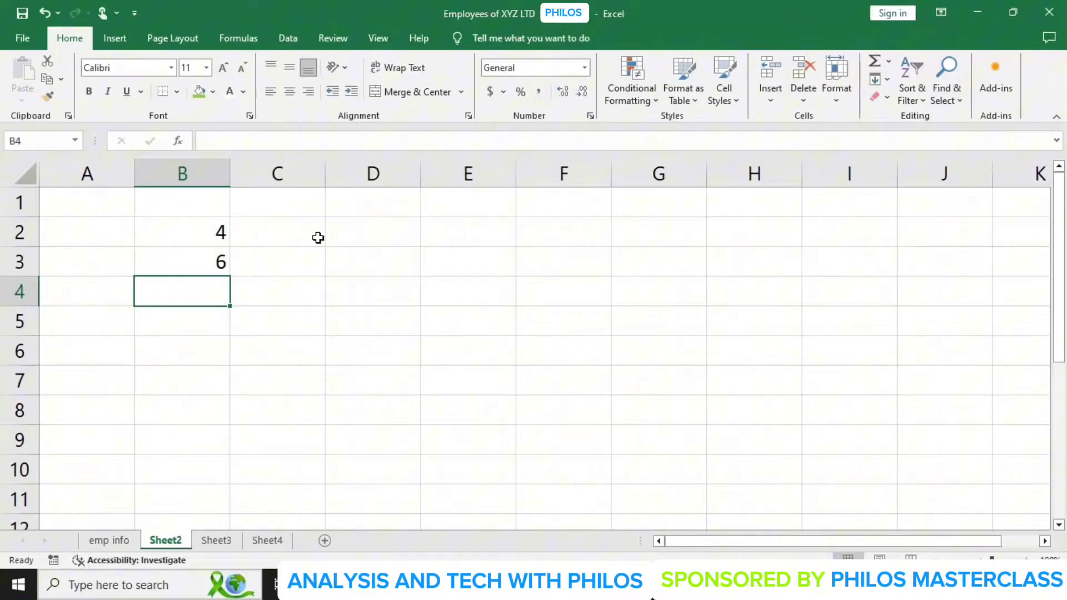
# Enter the division formula =8/4 in cell D3.
pyautogui.click(362, 250)
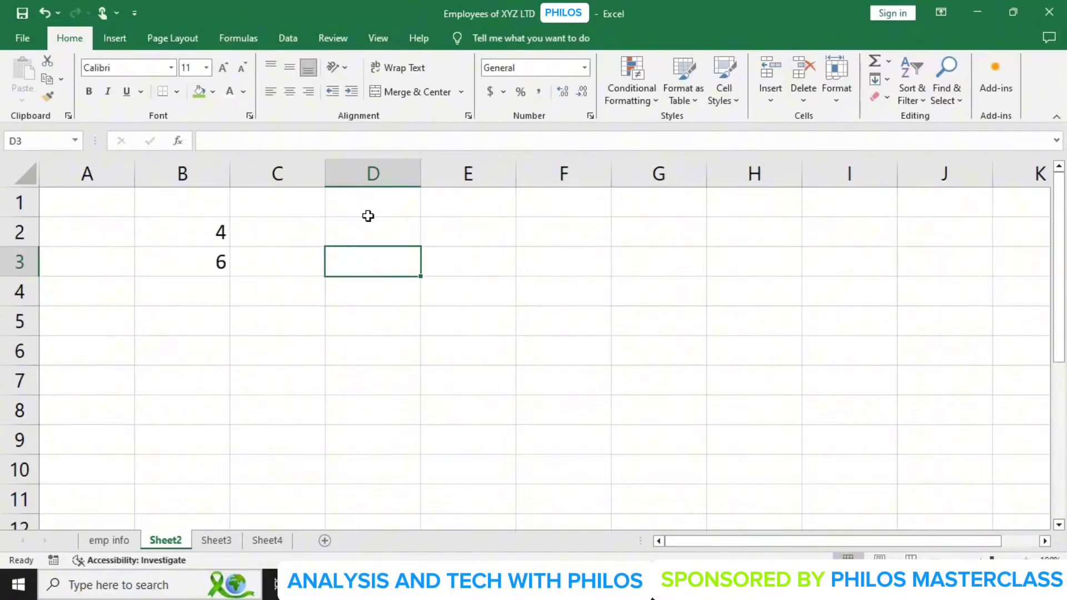
pyautogui.write('=')
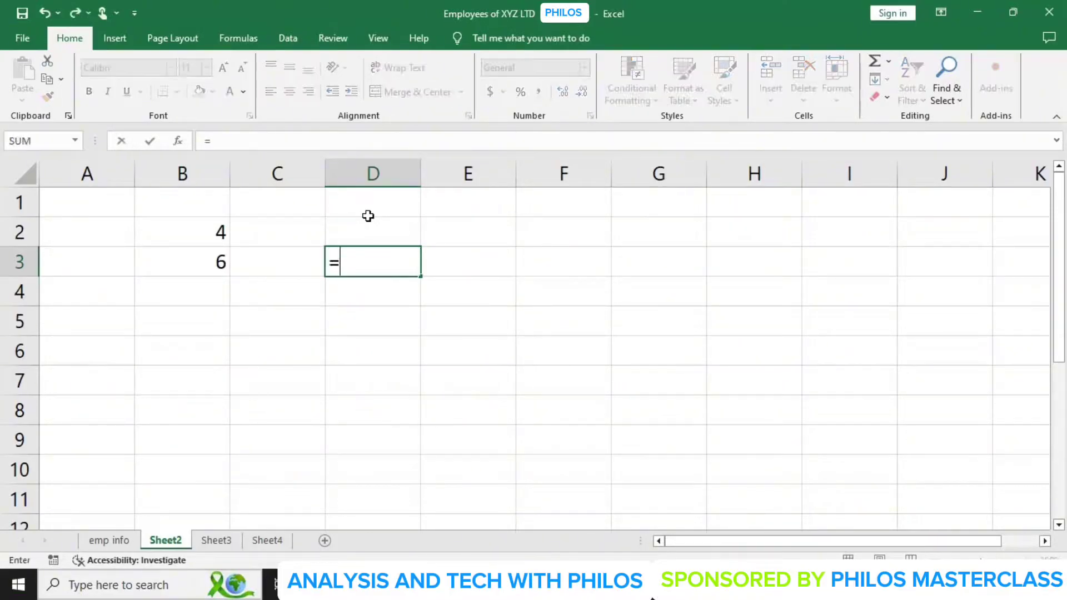
pyautogui.write('8/4')
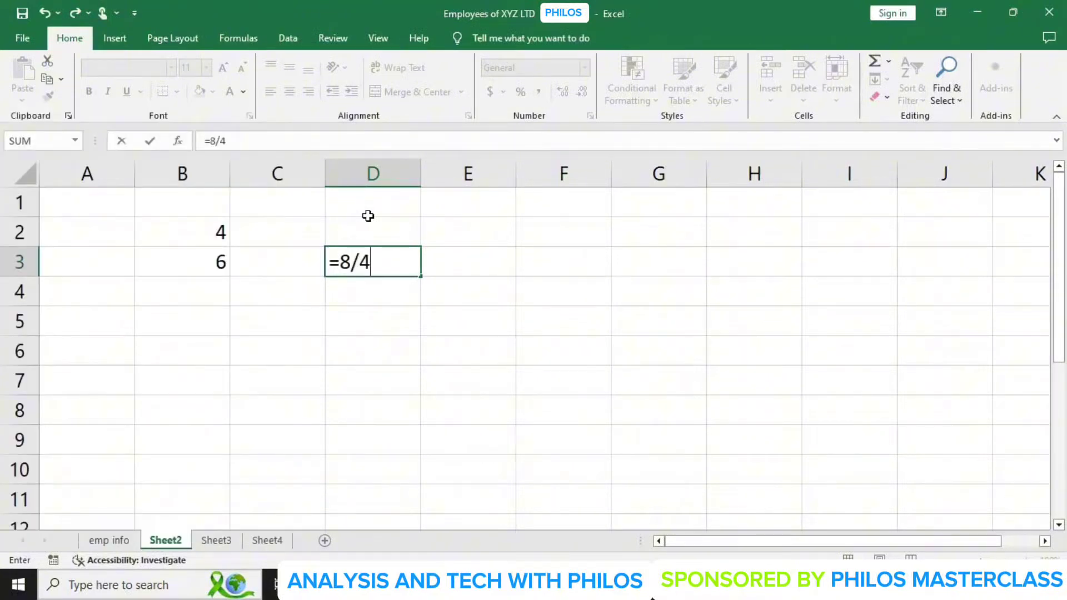
pyautogui.press('Return')
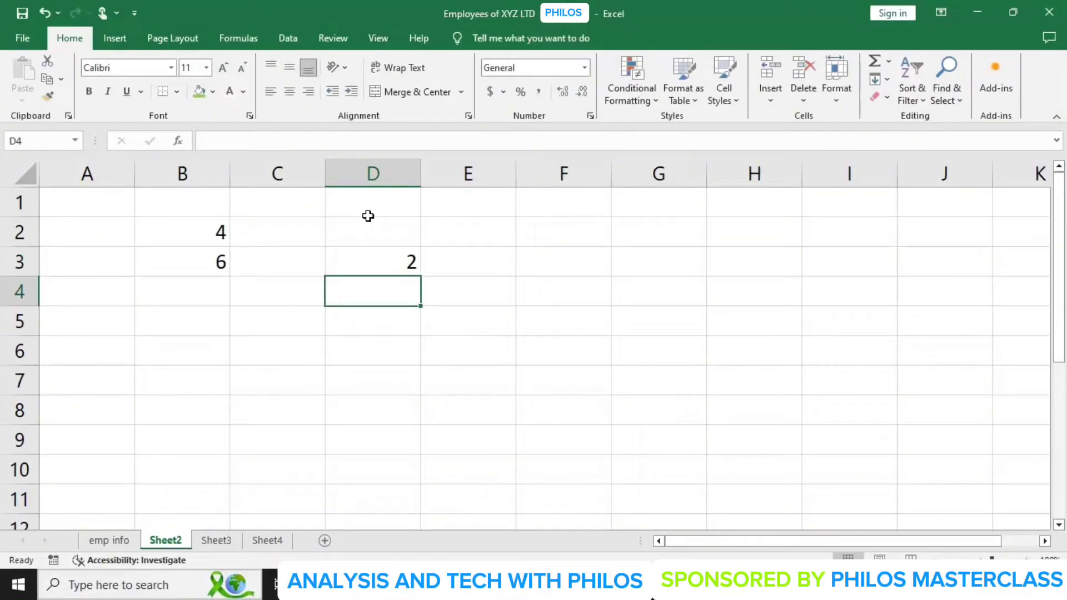
# Undo the three example formulas entered in B2, B3 and D3.
pyautogui.press('Up')
pyautogui.hotkey('ctrl', 'z')
pyautogui.hotkey('ctrl', 'z')
pyautogui.hotkey('ctrl', 'z')
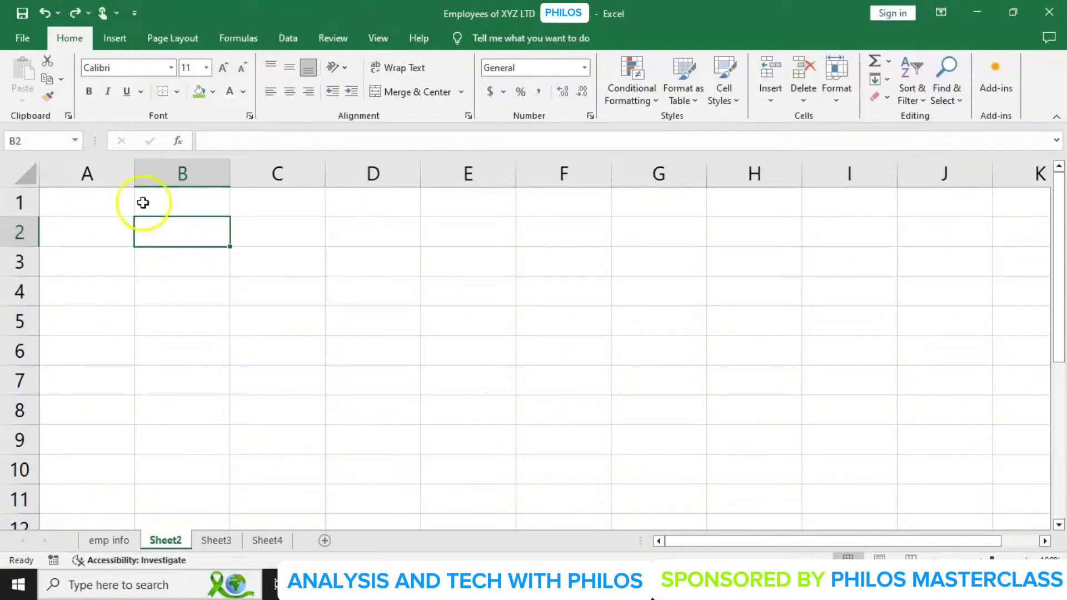
# Enter the numbers 2, 3, 7, 4 and 6 down column A in cells A1 to A5.
pyautogui.click(125, 203)
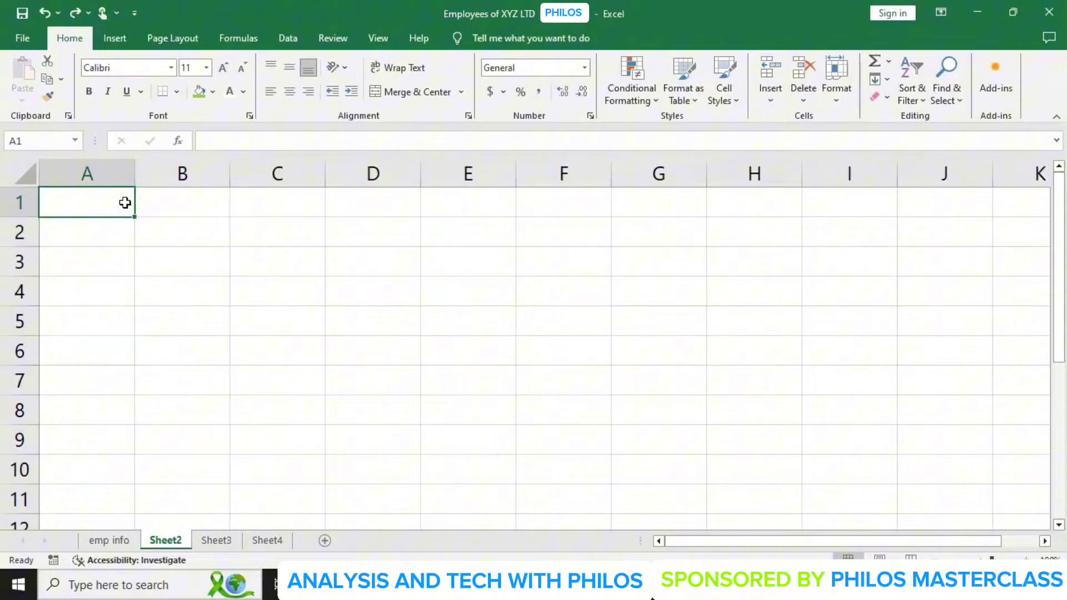
pyautogui.write('2')
pyautogui.press('BackSpace')
pyautogui.press('Return')
pyautogui.write('3')
pyautogui.press('Return')
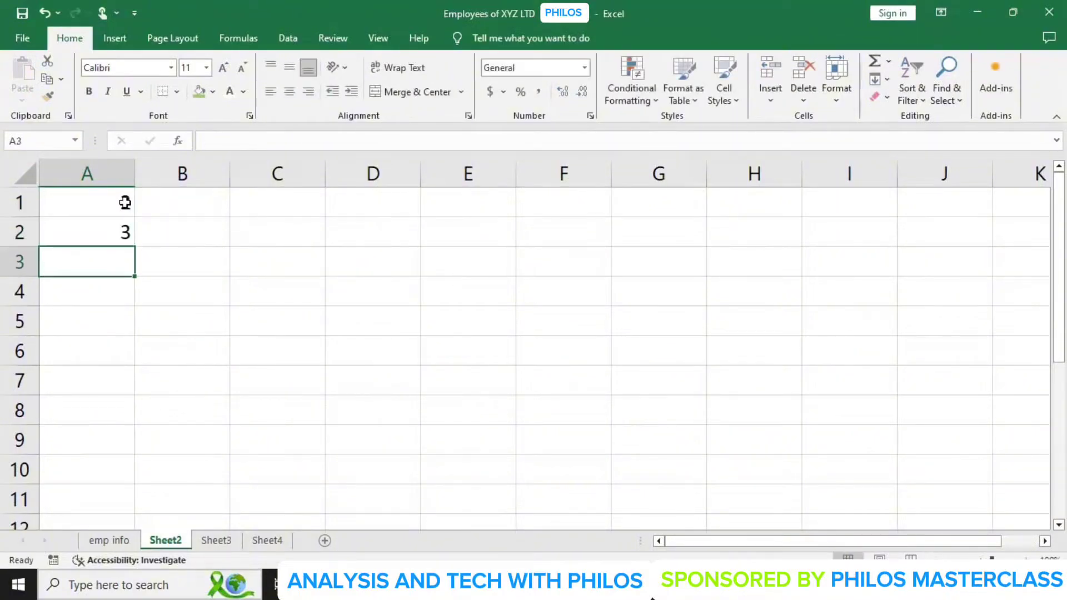
pyautogui.write('7')
pyautogui.press('Return')
pyautogui.write('4')
pyautogui.press('Return')
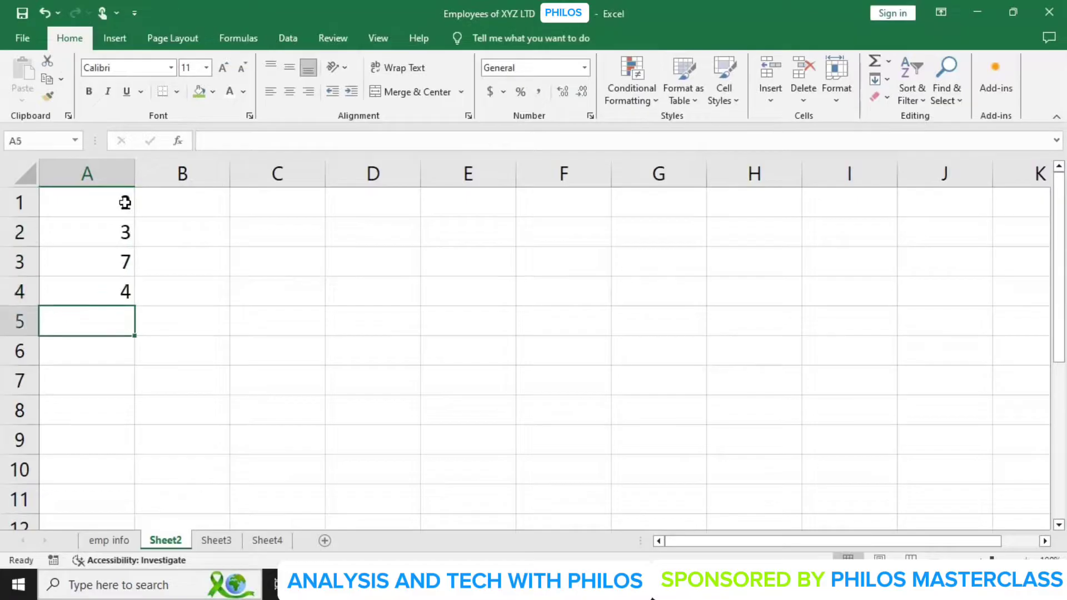
pyautogui.write('6')
pyautogui.press('Return')
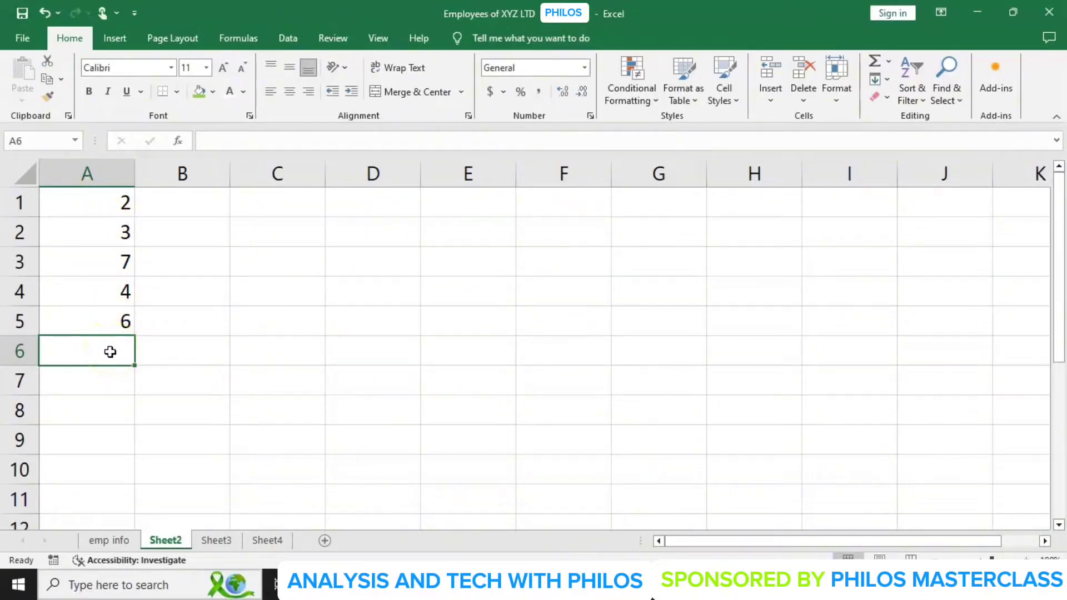
# Add the five numbers in cell A6 with the typed-value formula =2+3+7+4+6.
pyautogui.write('=2+')
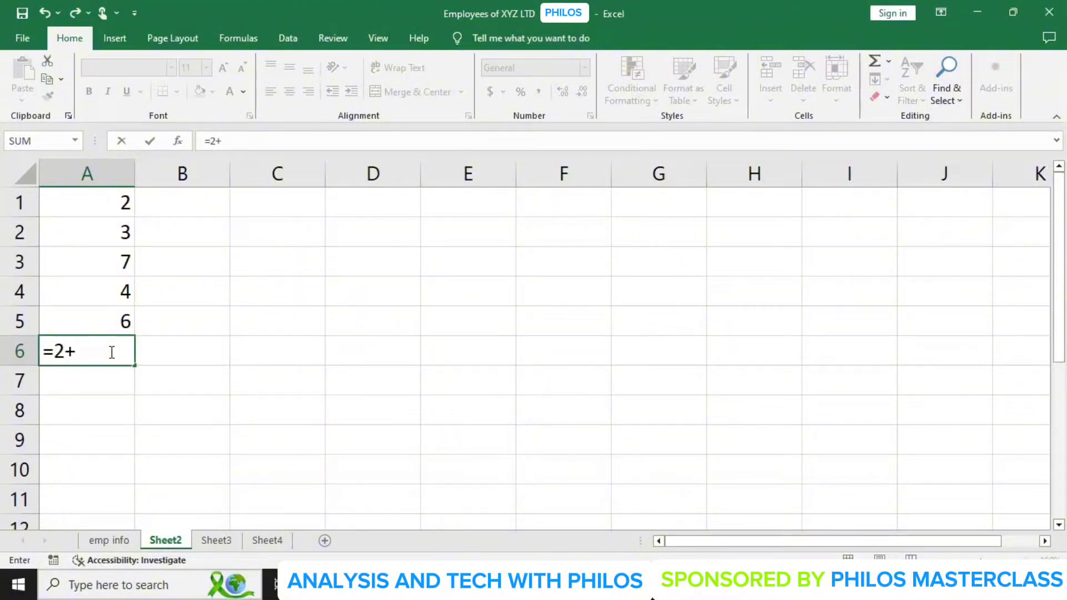
pyautogui.write('3+7+4+6')
pyautogui.press('Return')
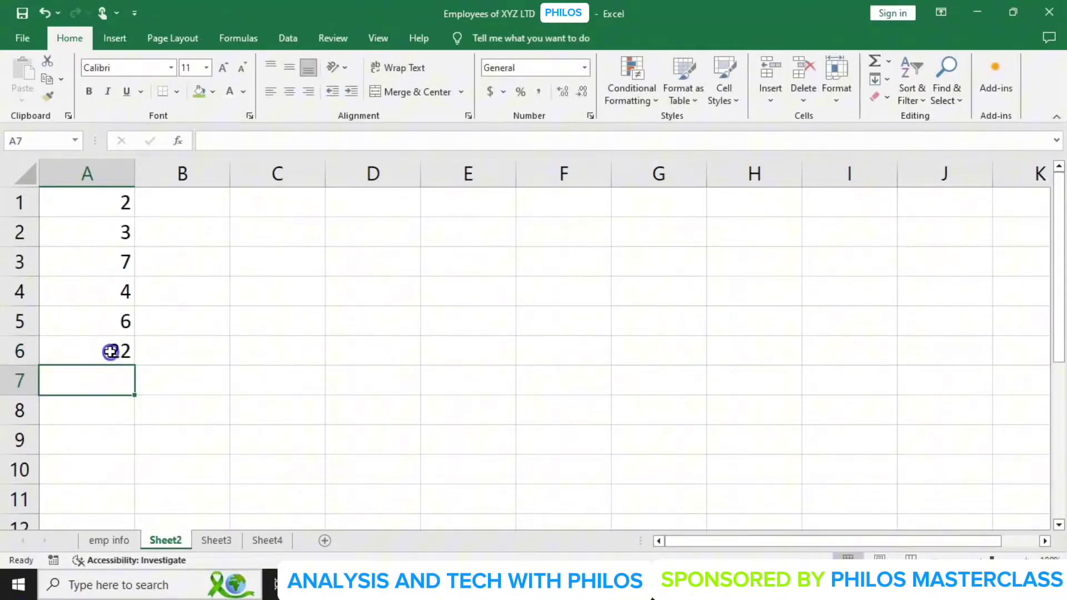
# Add the same five numbers in cell A7 using cell references, with the formula =A1+A2+A3+A4+A5.
pyautogui.click(110, 351)
pyautogui.click(108, 384)
pyautogui.write('=')
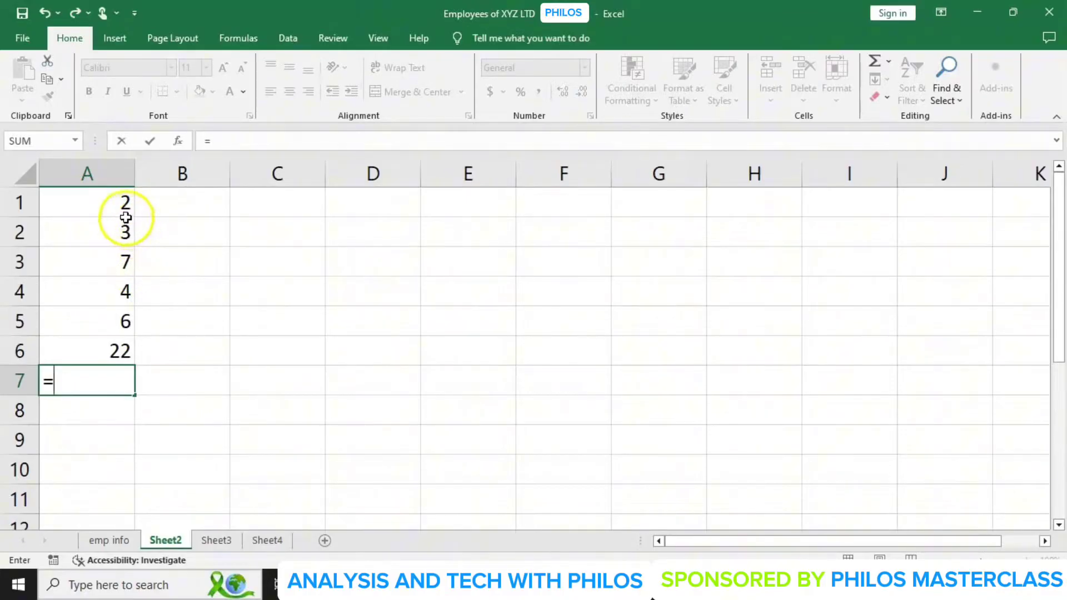
pyautogui.click(110, 202)
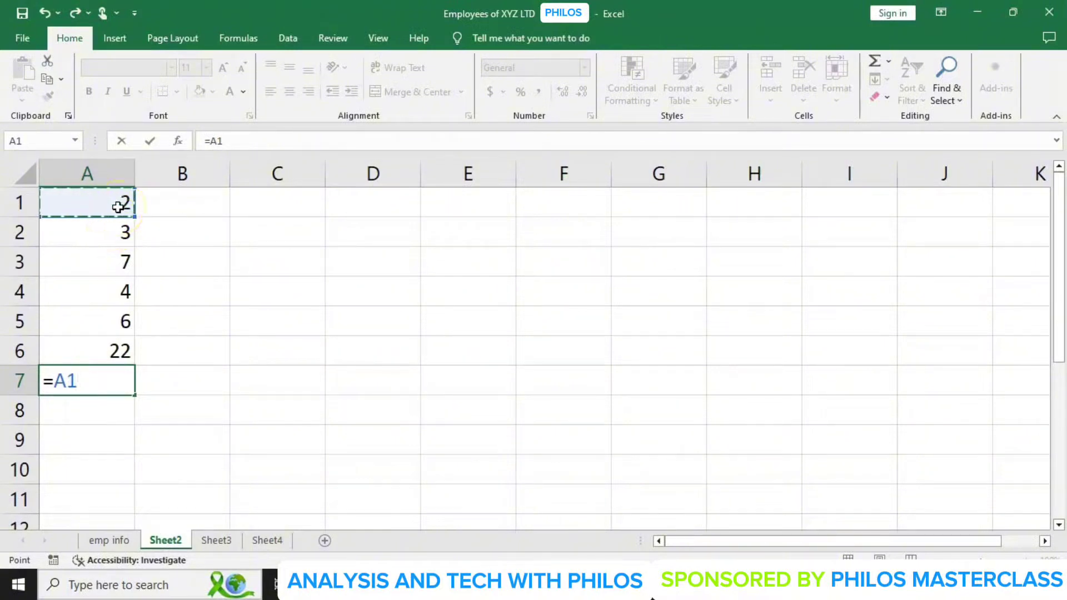
pyautogui.write('+')
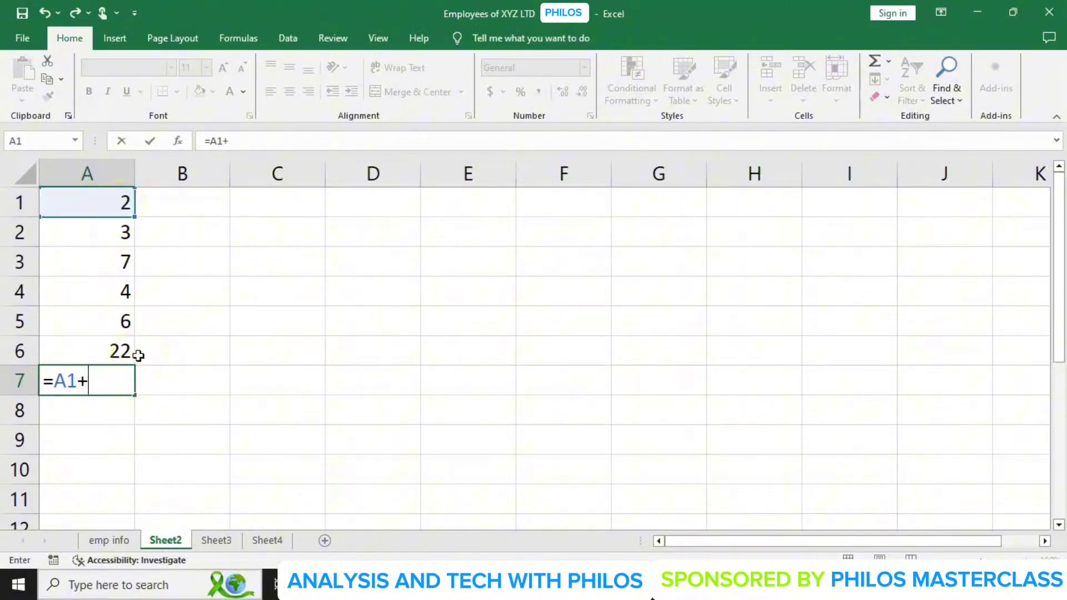
pyautogui.click(117, 232)
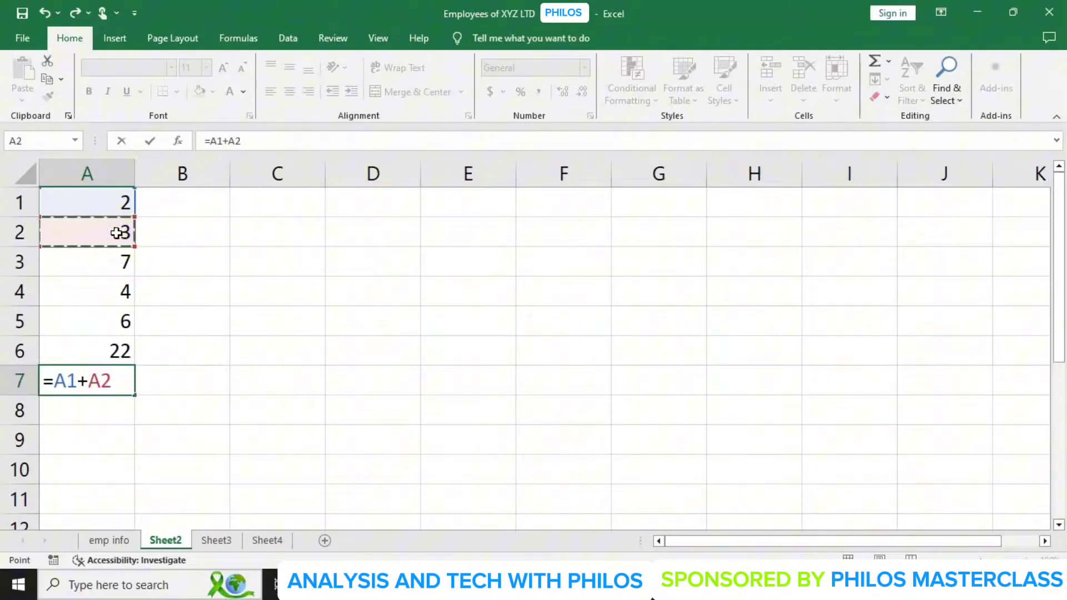
pyautogui.write('+')
pyautogui.click(112, 263)
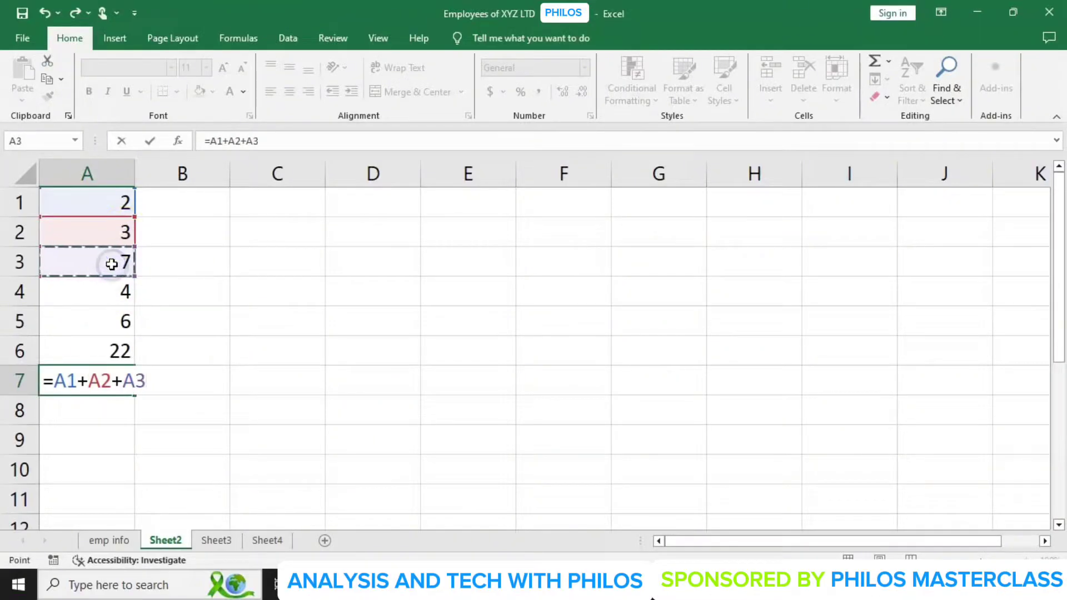
pyautogui.write('+')
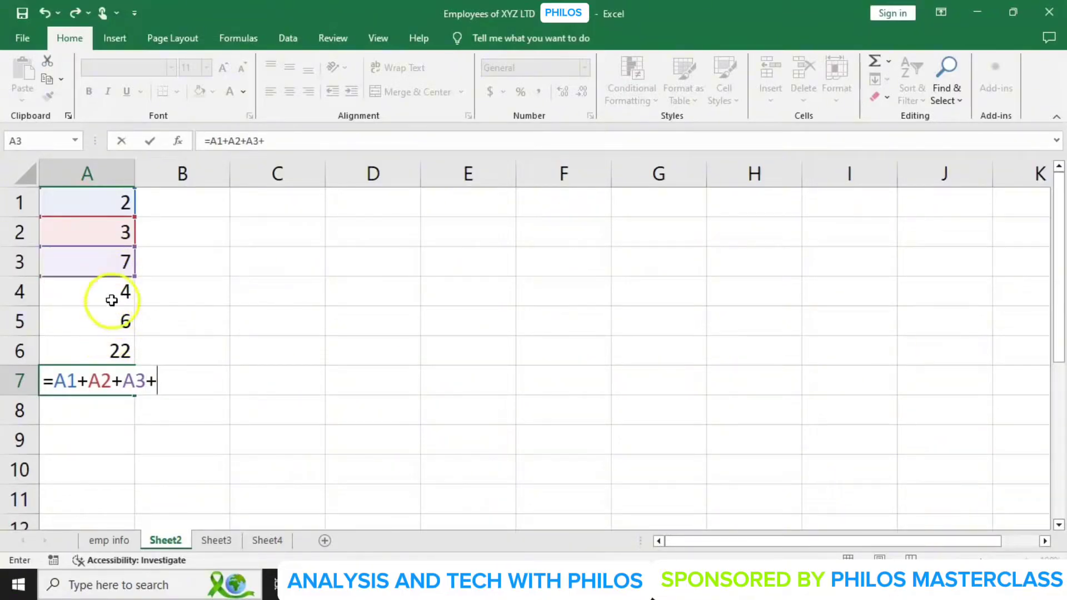
pyautogui.click(112, 300)
pyautogui.write('+')
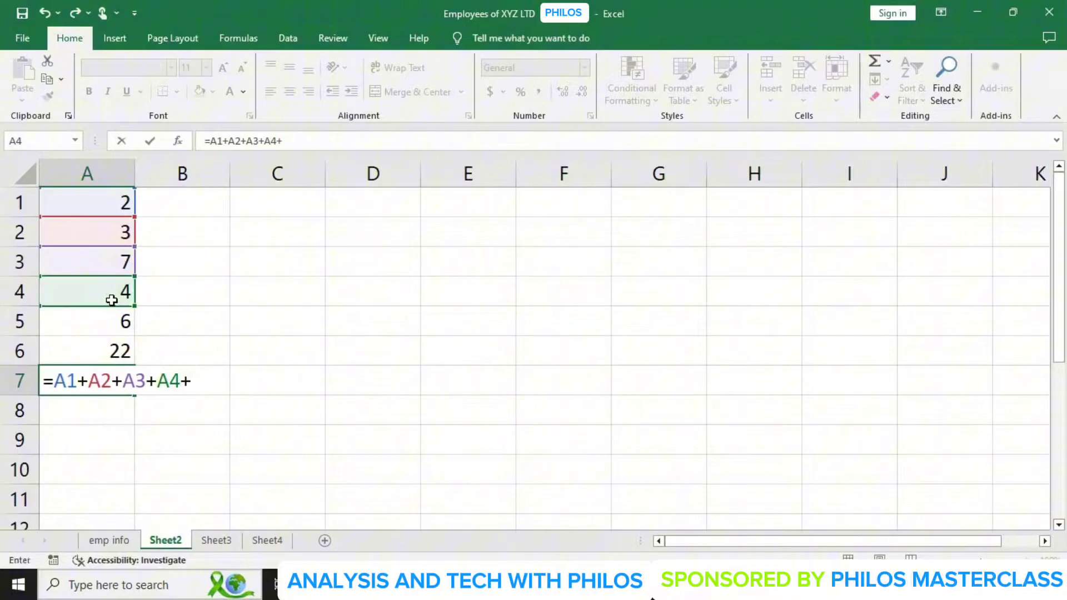
pyautogui.click(116, 330)
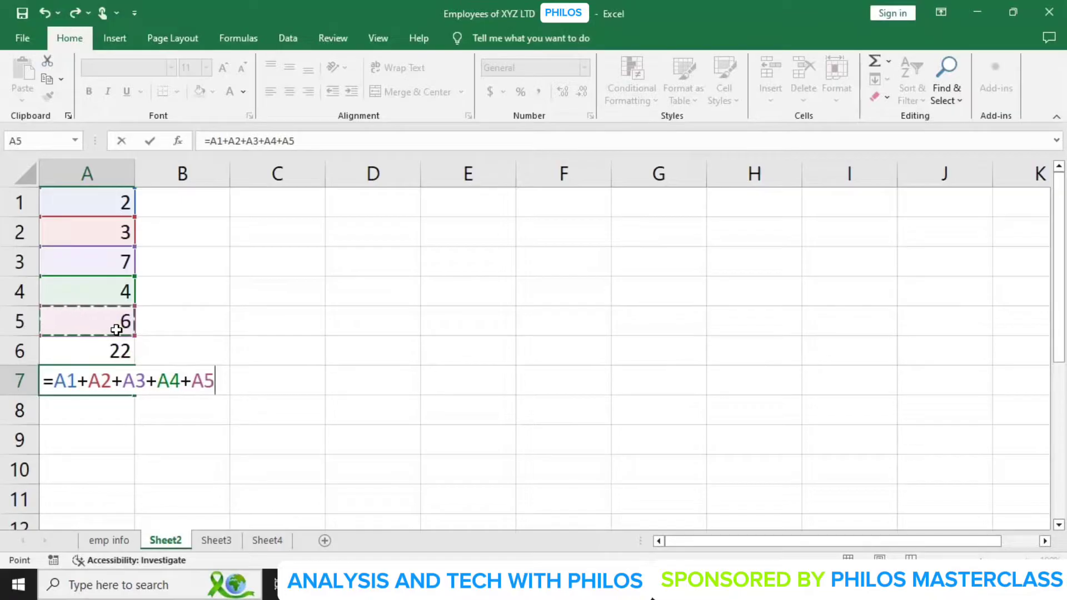
pyautogui.press('Return')
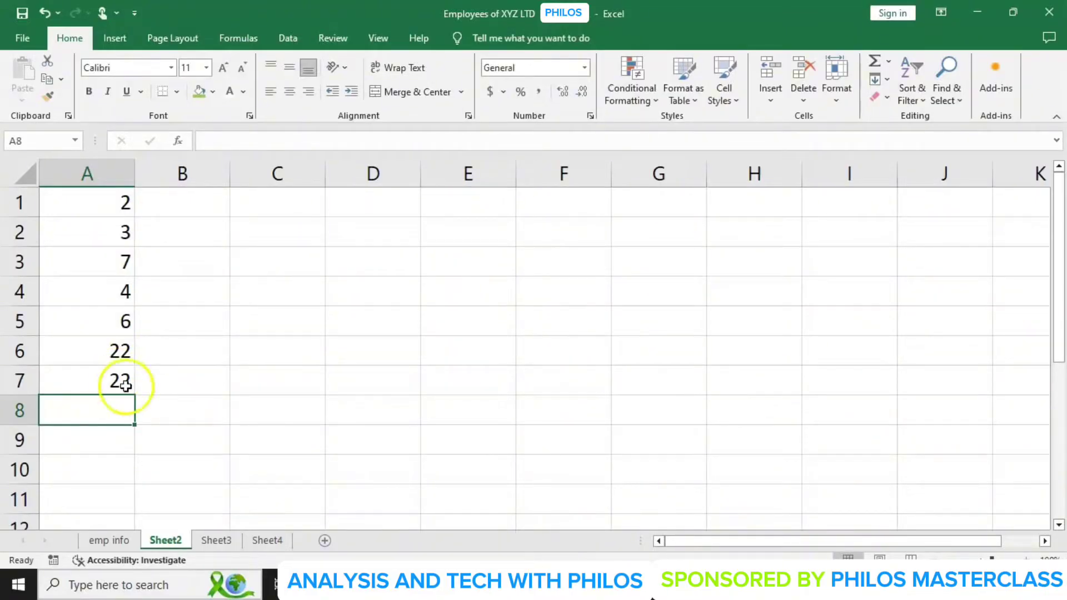
# Divide A5 by A2 in cell C4 with the formula =A5/A2.
pyautogui.click(260, 297)
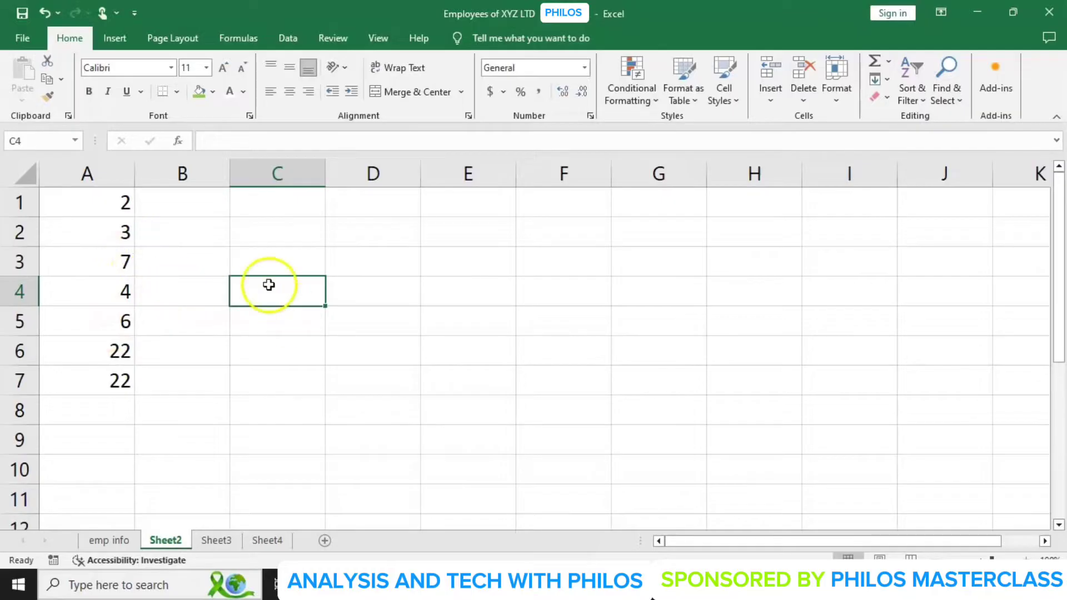
pyautogui.write('=')
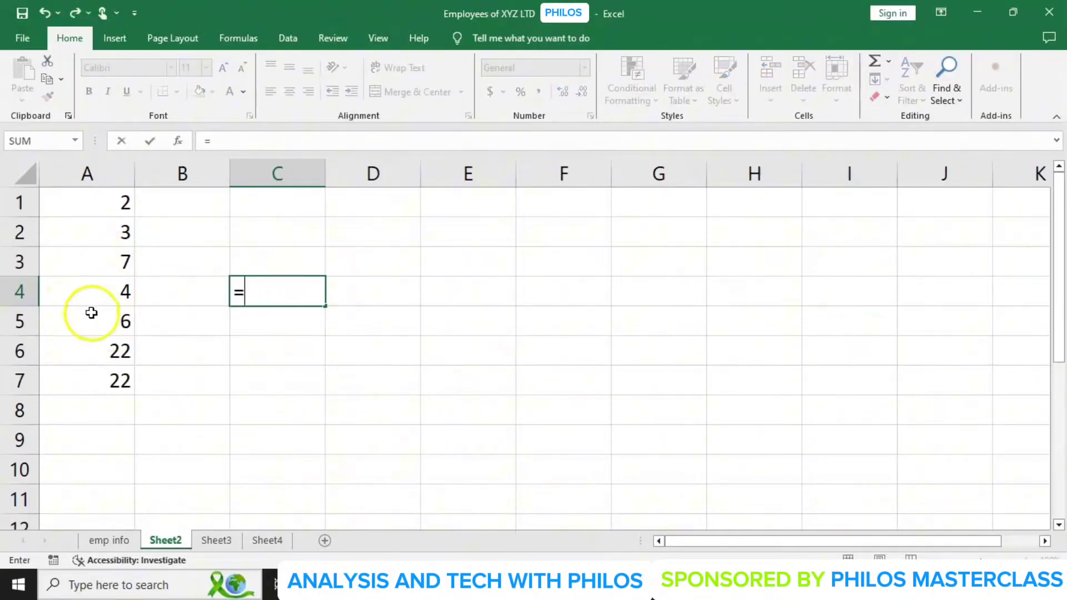
pyautogui.click(100, 329)
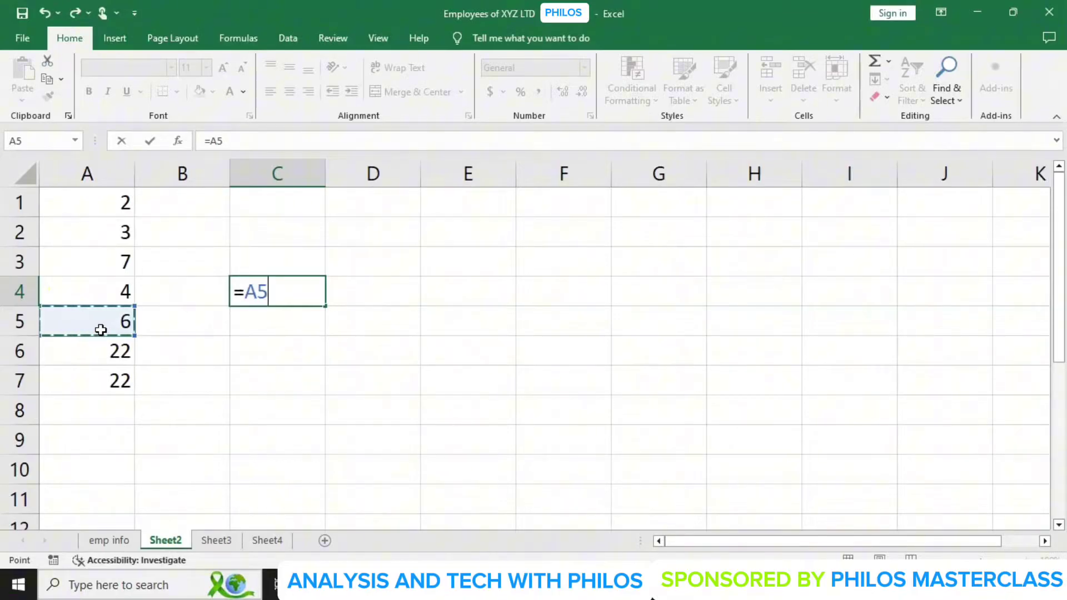
pyautogui.write('/')
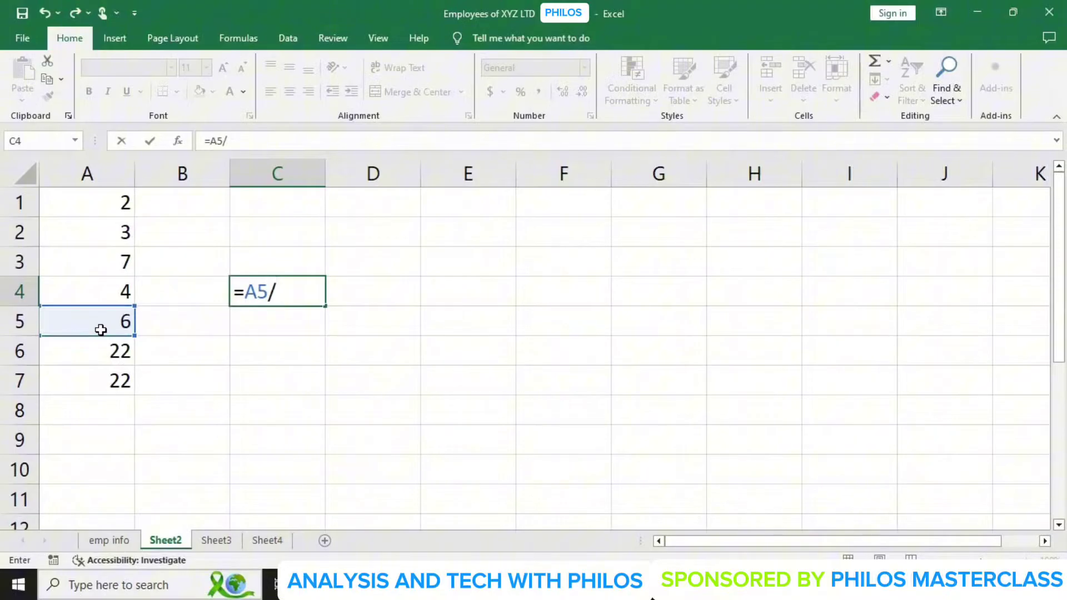
pyautogui.write('A')
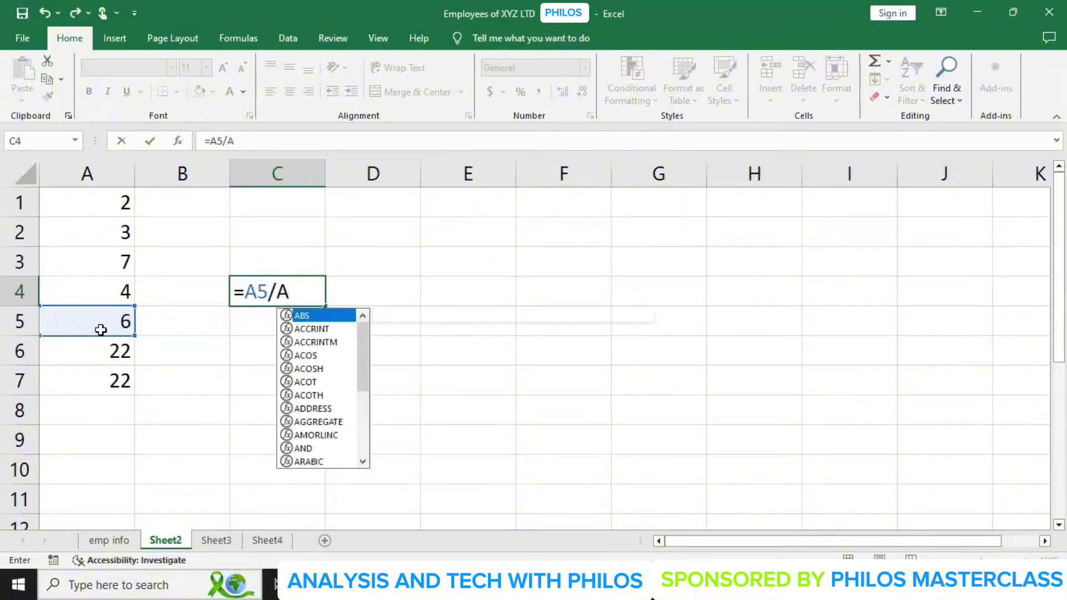
pyautogui.write('2')
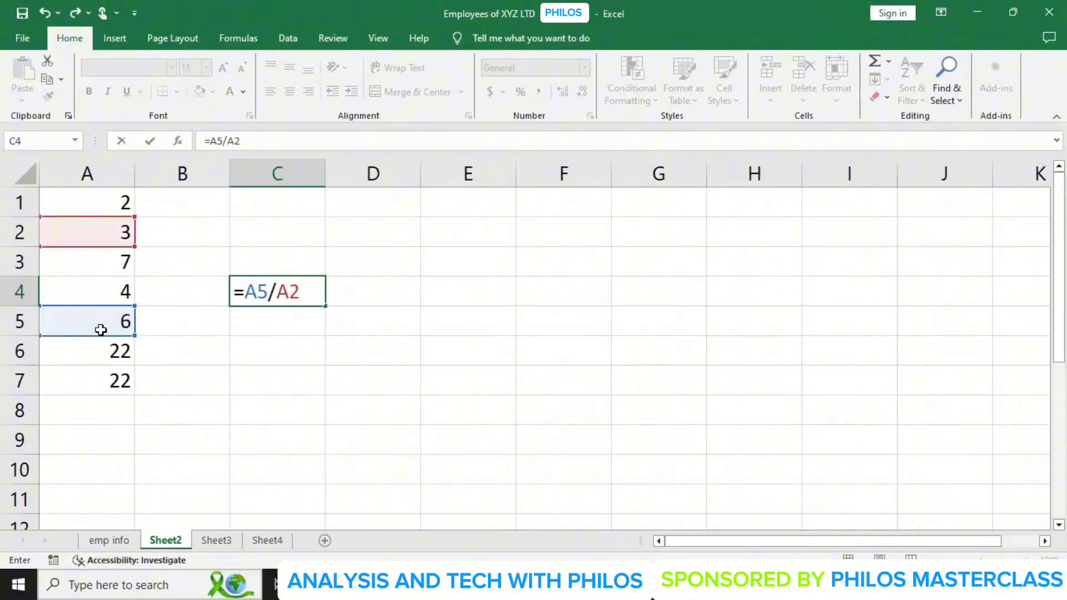
pyautogui.press('Return')
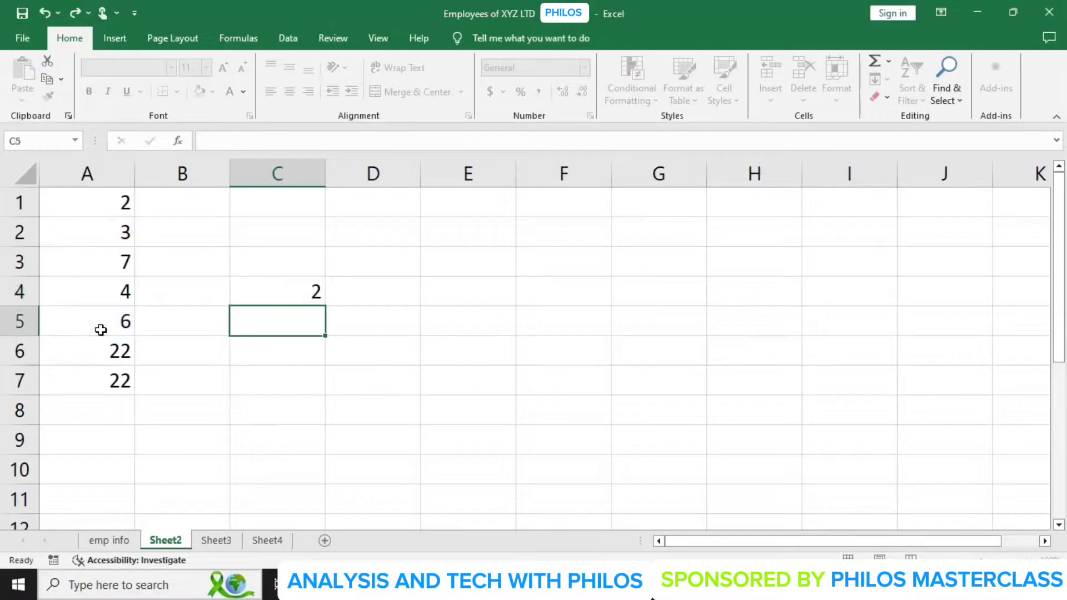
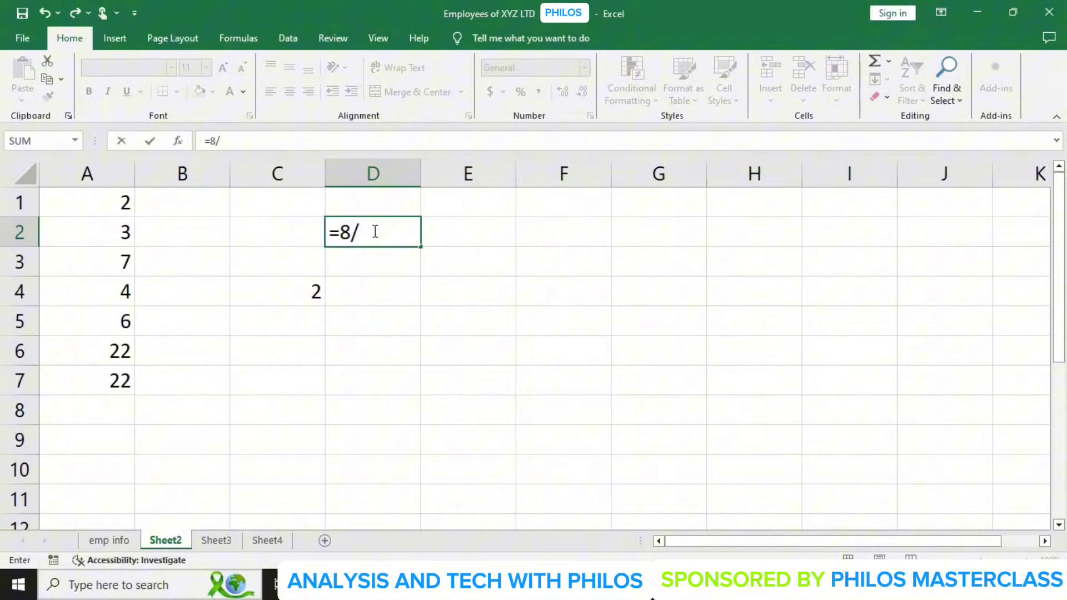
# Enter the combined division and multiplication formula =8/2*3 in cell D2.
pyautogui.write('2*3')
pyautogui.press('Return')
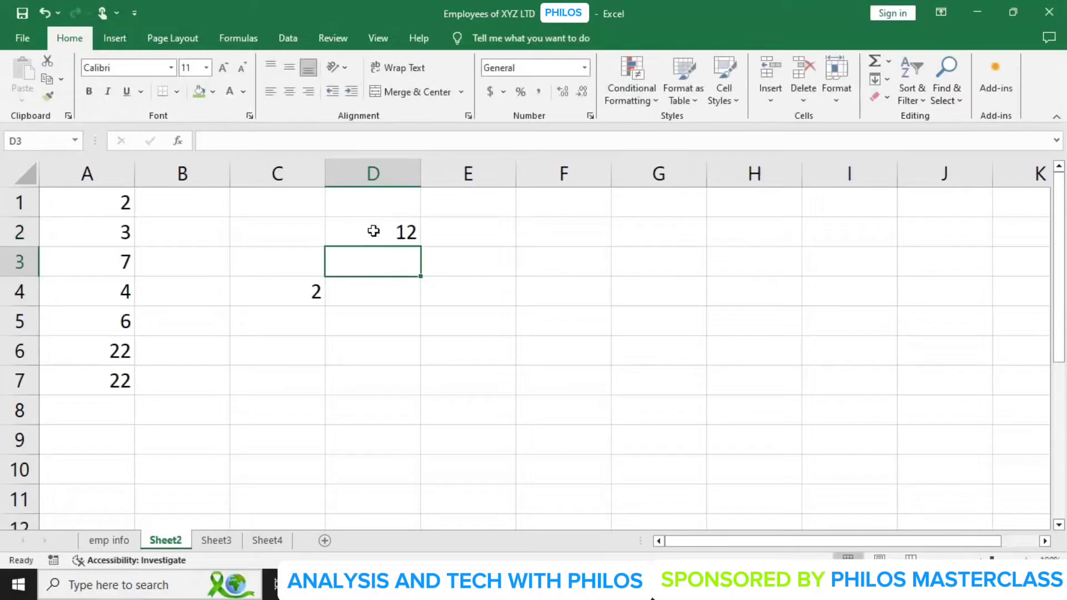
# Enter the combined addition and division formula =2+6/3 in cell F2.
pyautogui.click(373, 232)
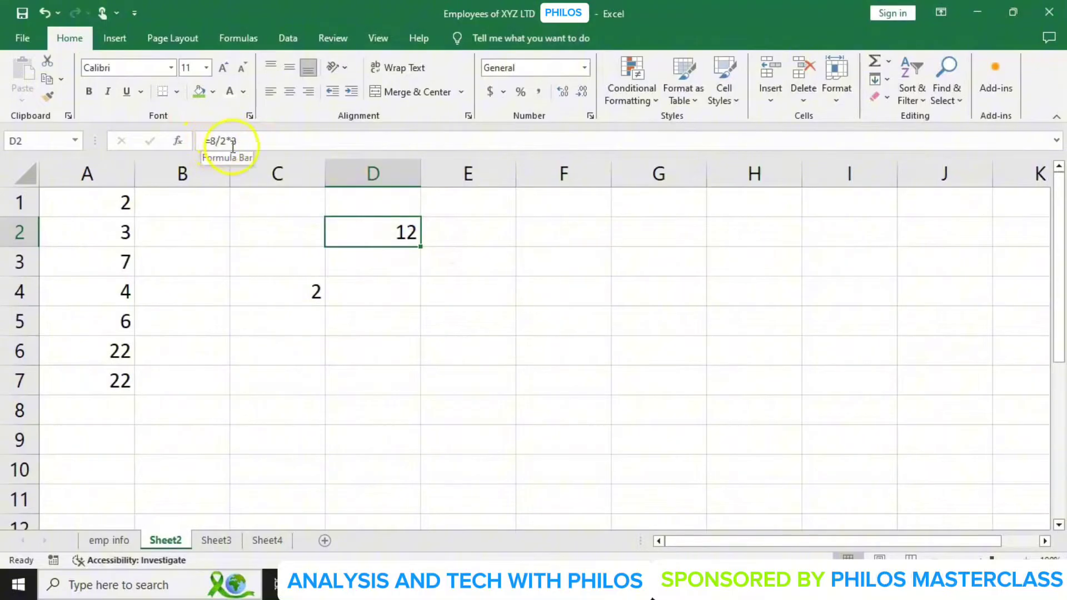
pyautogui.click(541, 236)
pyautogui.write('=2')
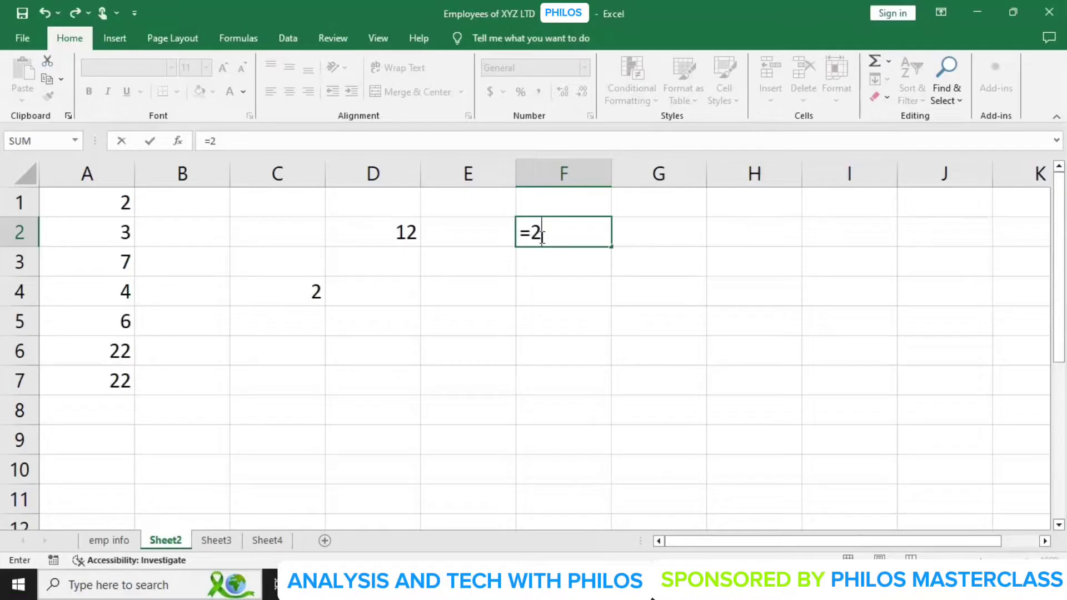
pyautogui.write('+6/3')
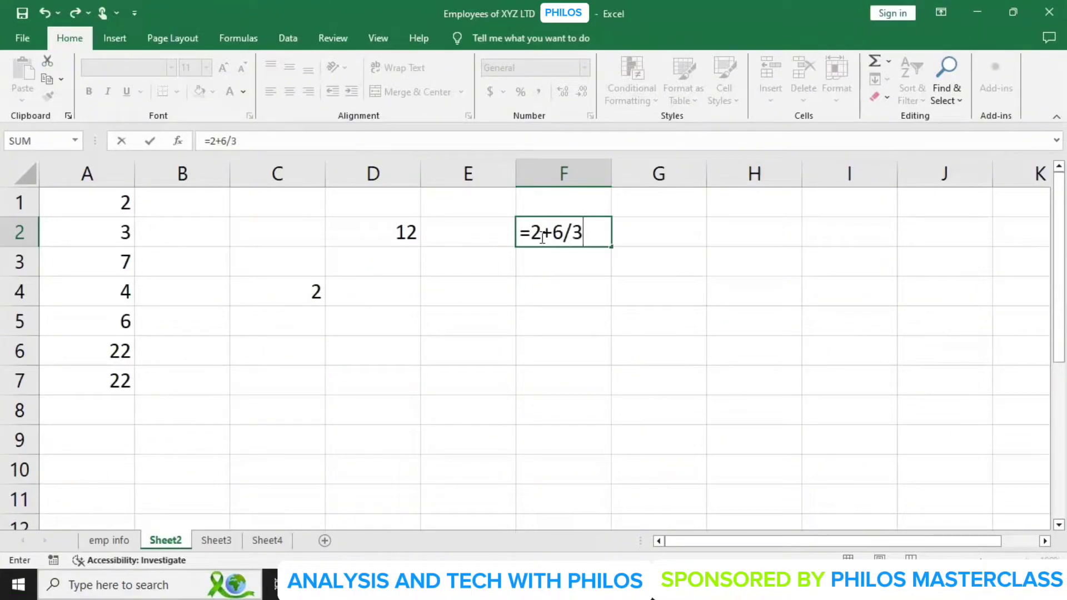
pyautogui.press('Return')
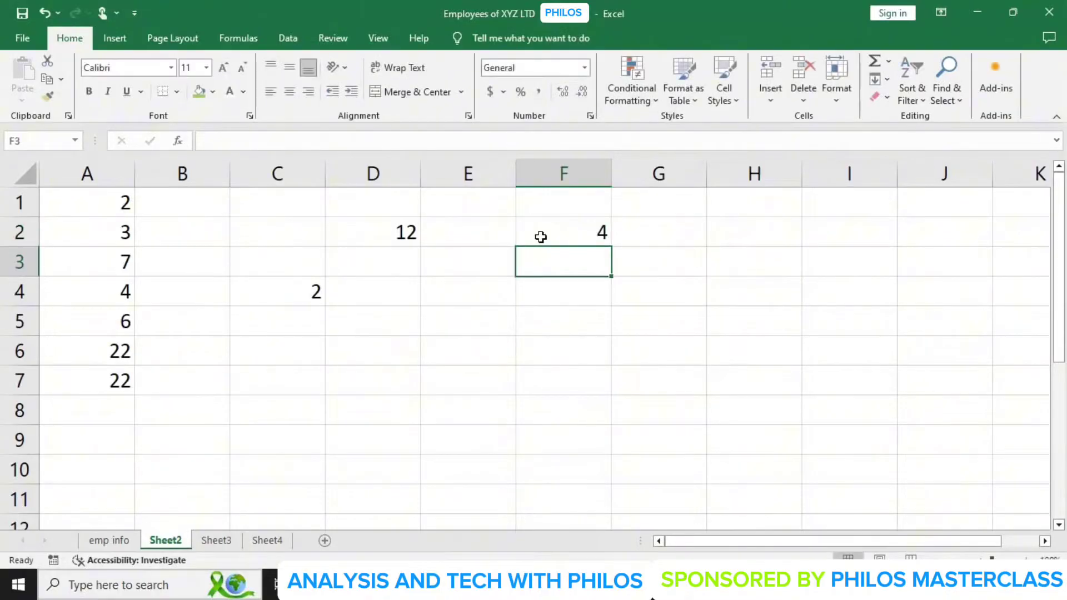
pyautogui.click(539, 234)
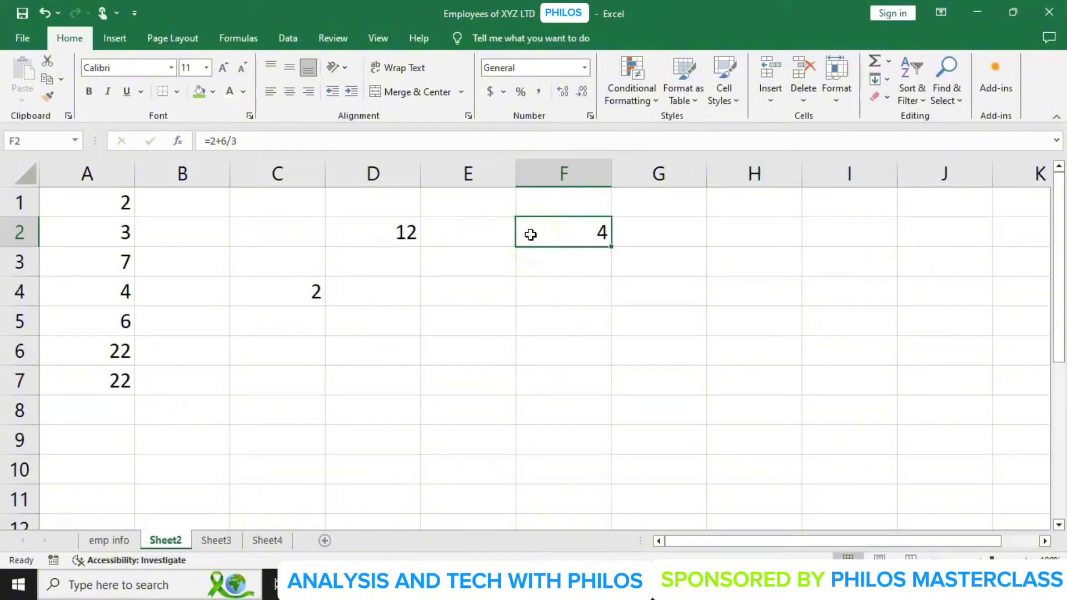
# Review the cell-reference formula in A7 and switch to the emp info sheet.
pyautogui.click(119, 378)
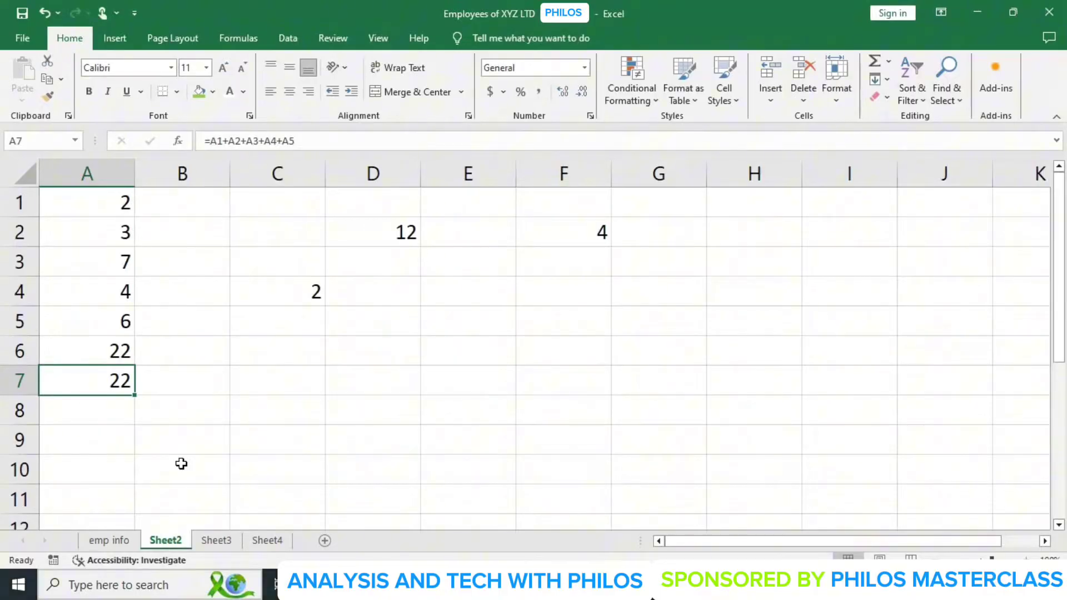
pyautogui.click(111, 541)
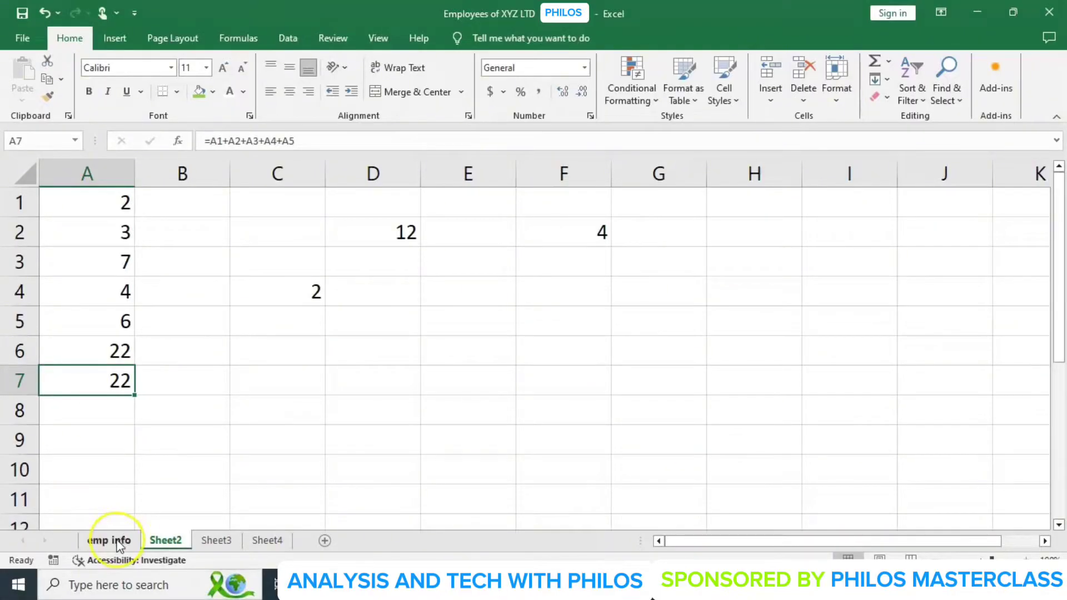
pyautogui.click(111, 541)
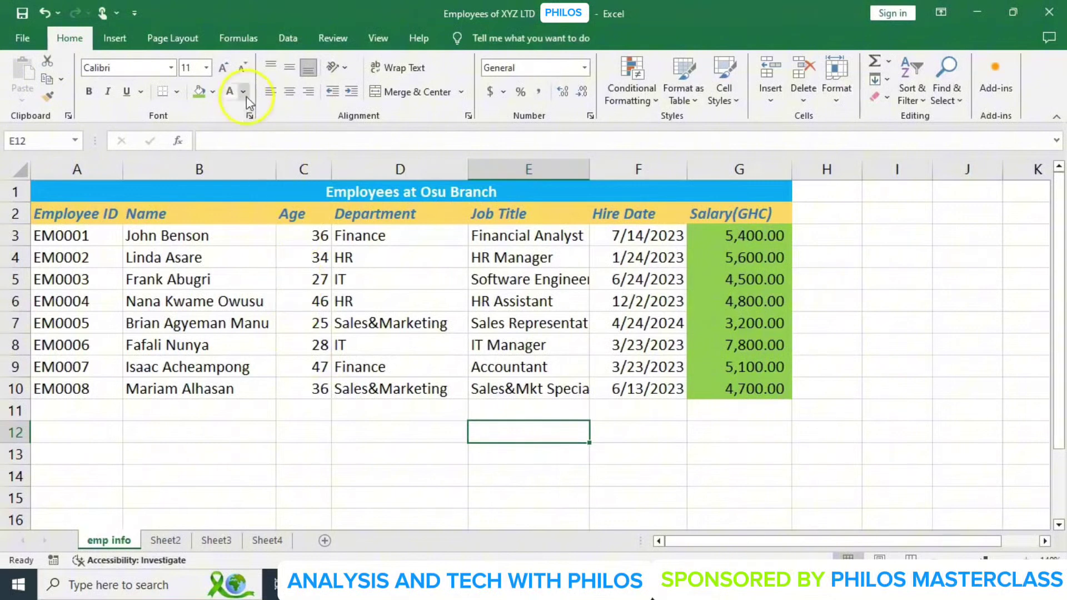
# Browse the function library's Statistical, Financial and Logical categories to see which functions they offer.
pyautogui.click(243, 43)
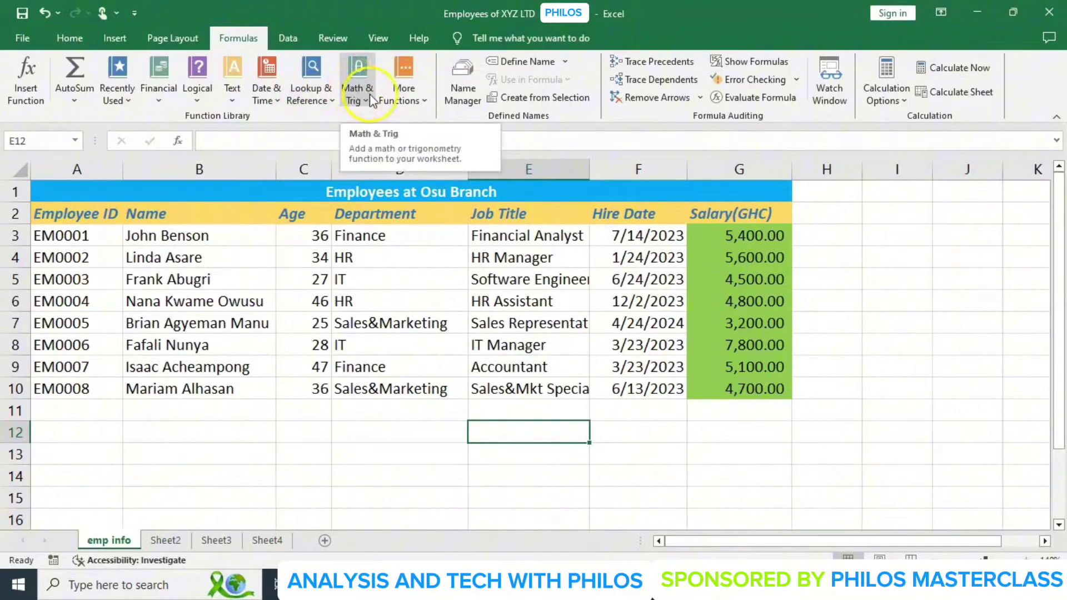
pyautogui.click(425, 100)
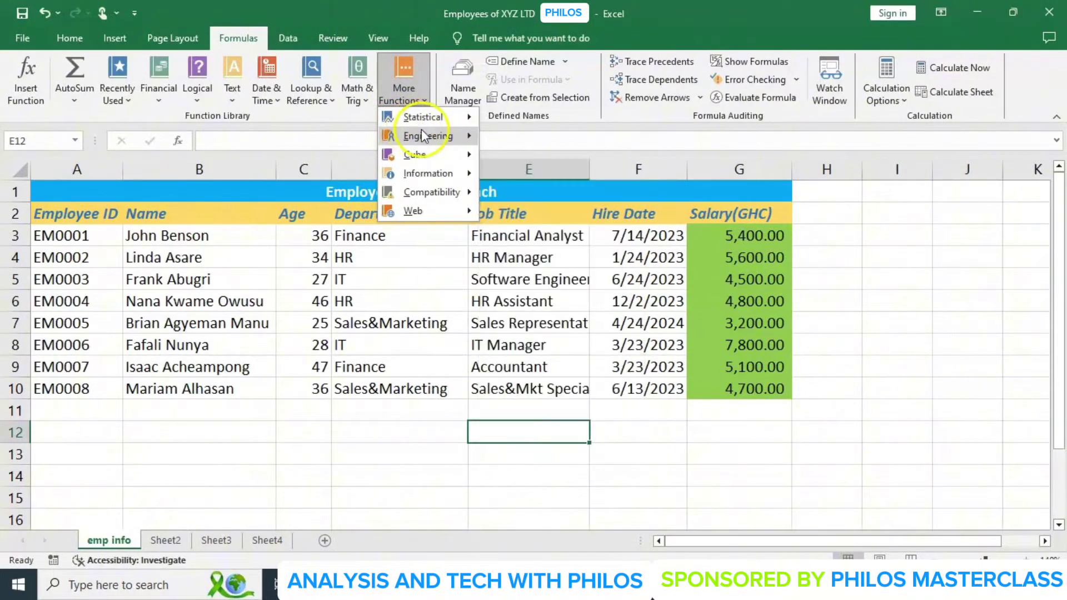
pyautogui.moveTo(445, 117)
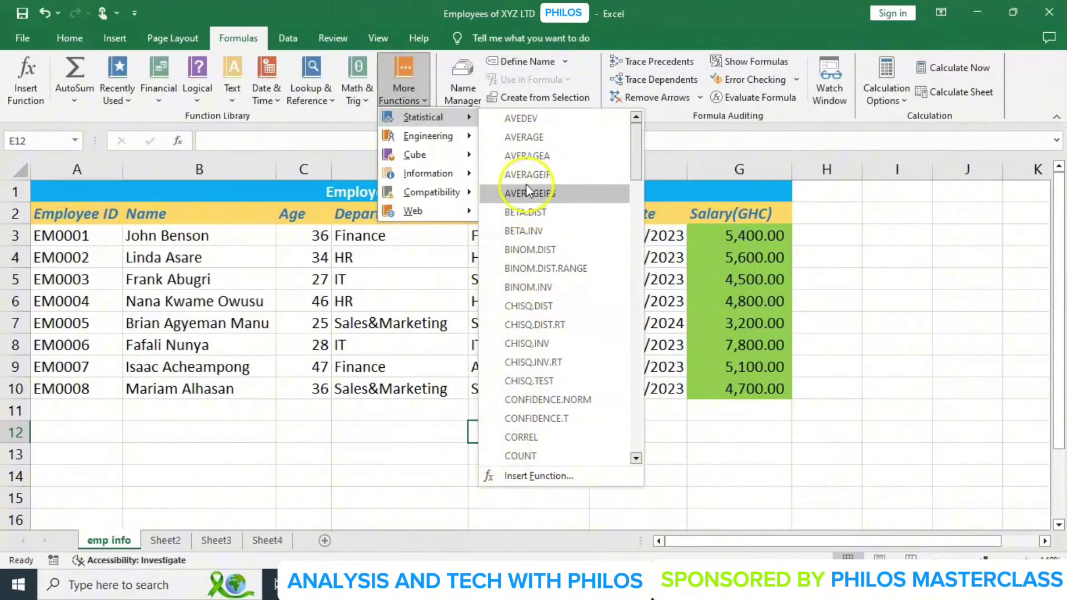
pyautogui.click(159, 98)
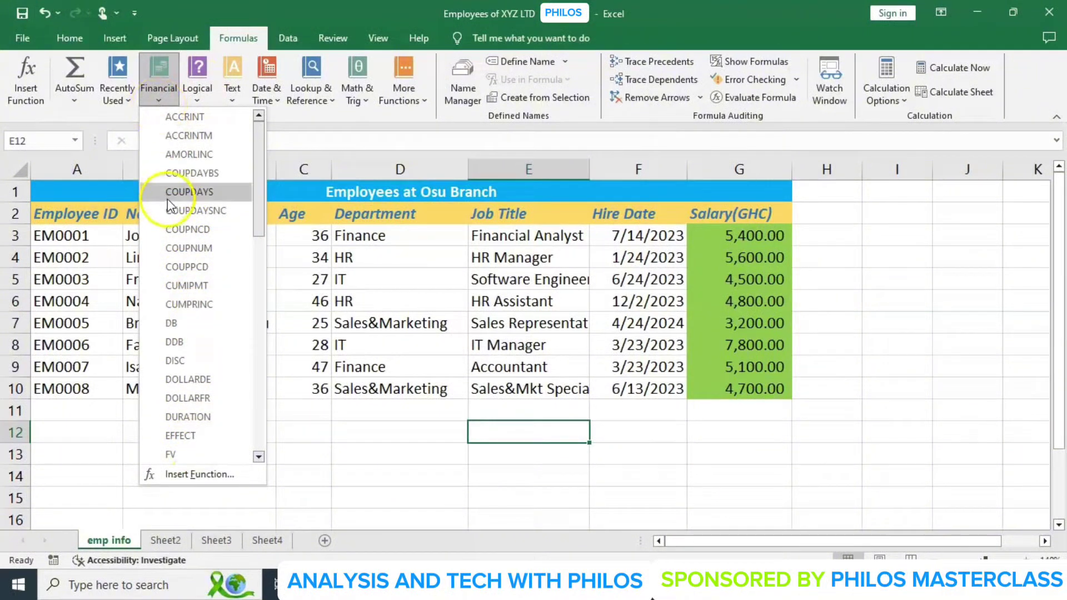
pyautogui.click(198, 100)
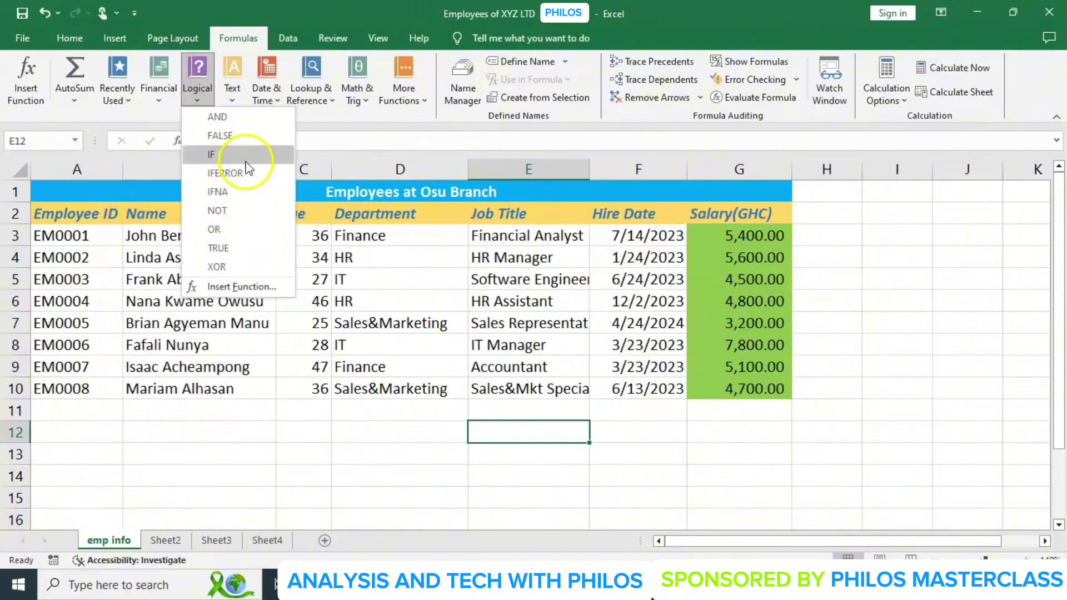
pyautogui.click(198, 96)
# Label cells F12 to F16 below the employee table as Total, Average, Highest, Lowest and Number of Employees.
pyautogui.press('Right')
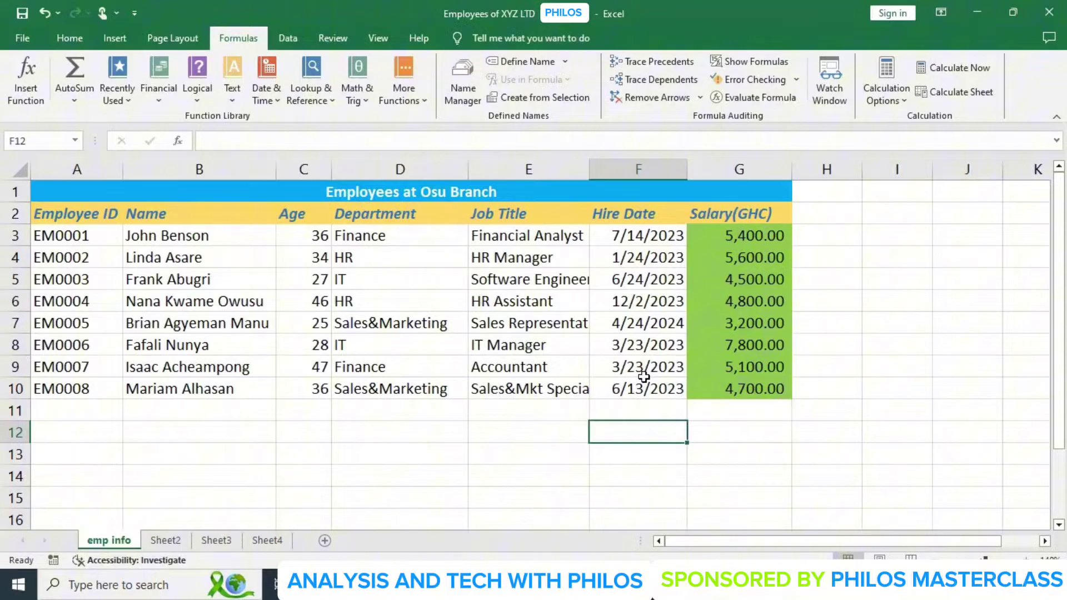
pyautogui.write('T')
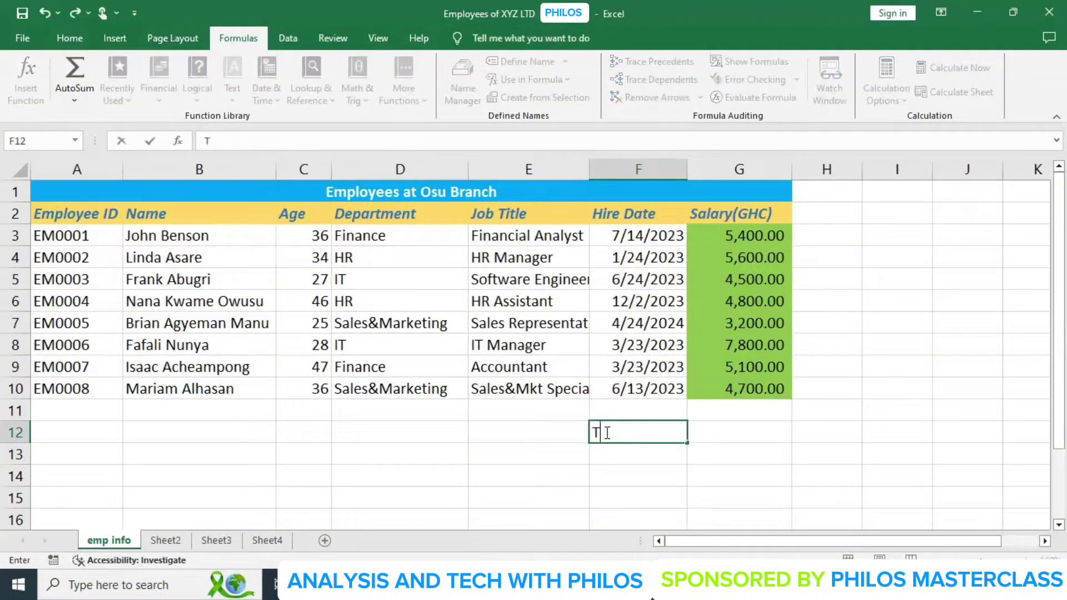
pyautogui.write('otal')
pyautogui.press('Return')
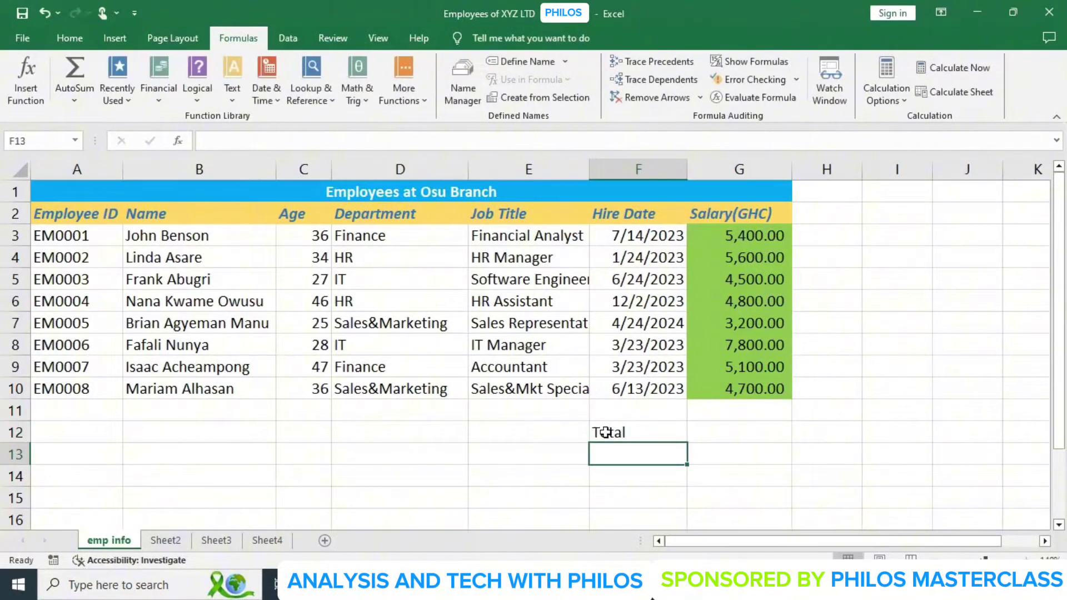
pyautogui.write('Average')
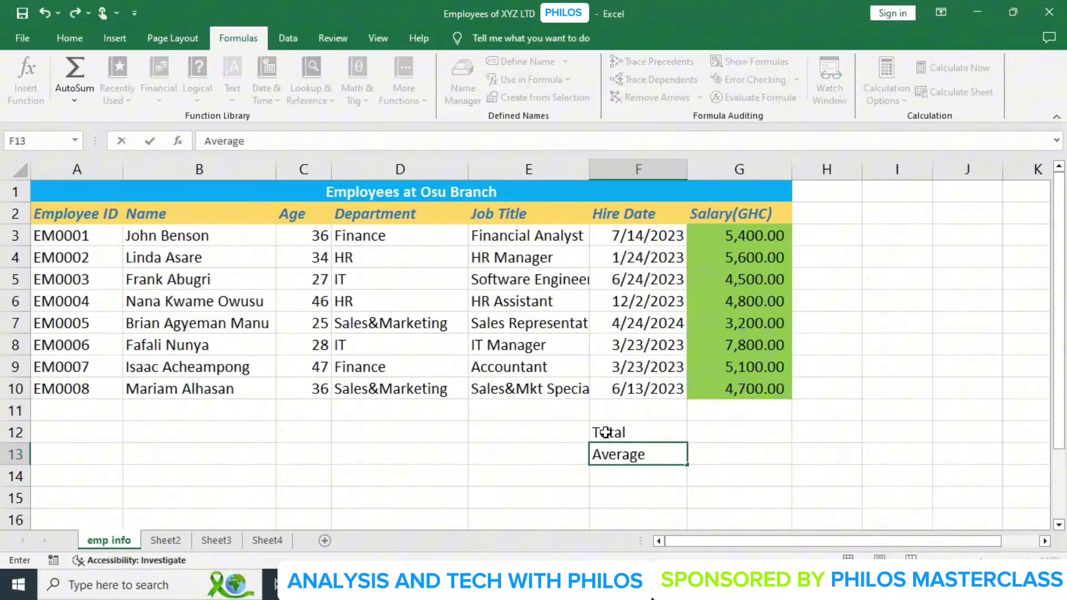
pyautogui.press('Return')
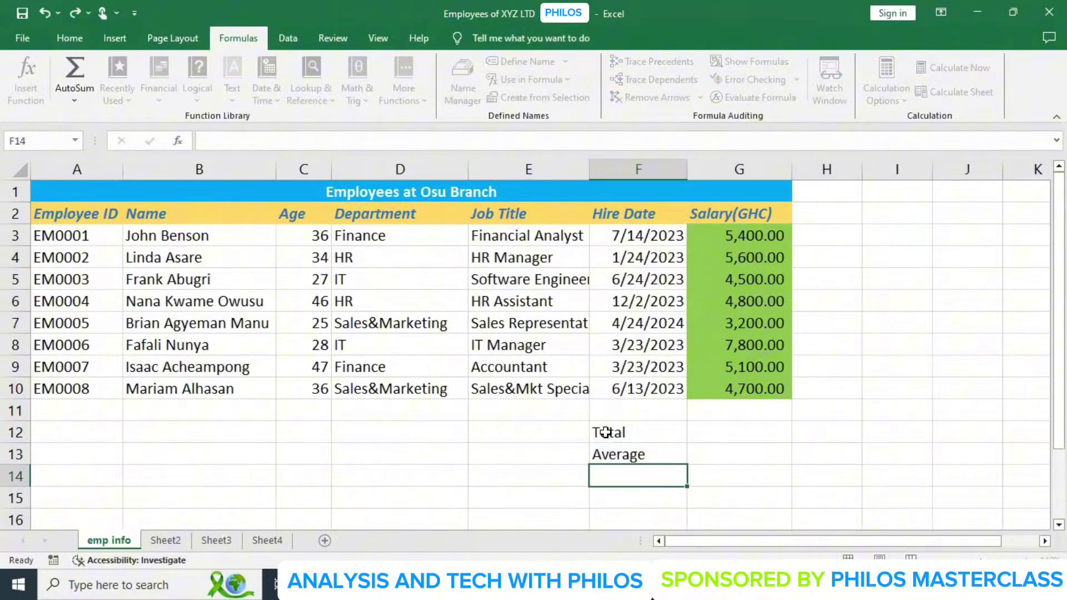
pyautogui.write('Hi')
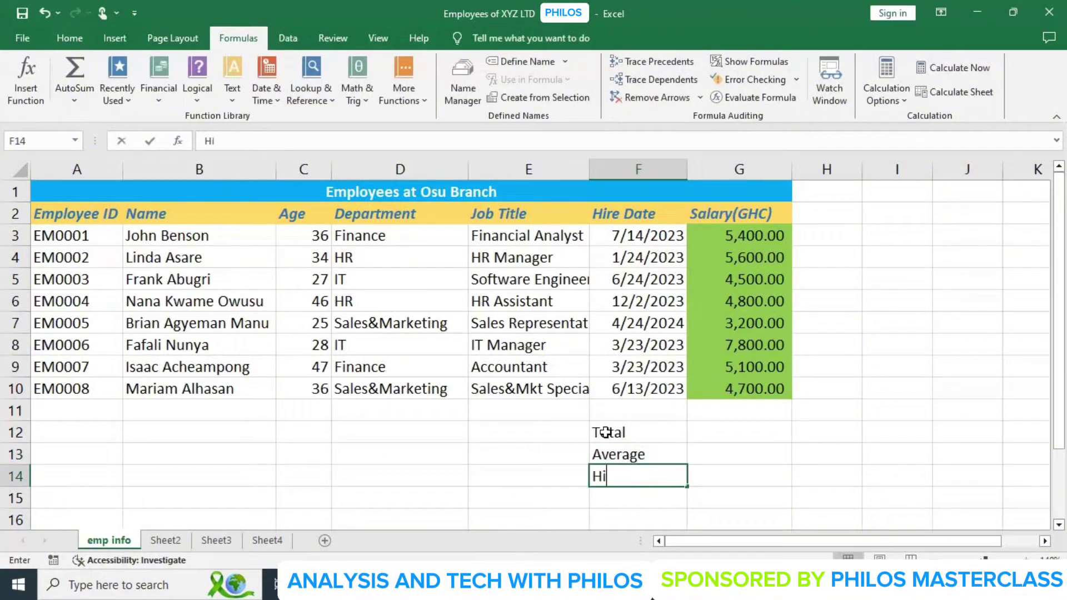
pyautogui.write('ghest')
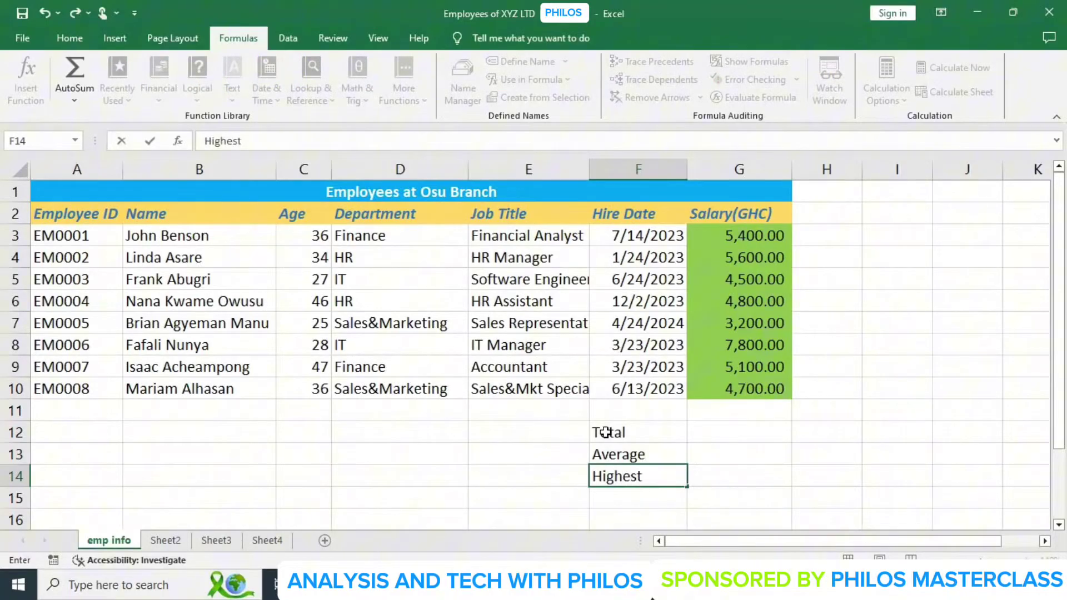
pyautogui.press('Return')
pyautogui.write('L')
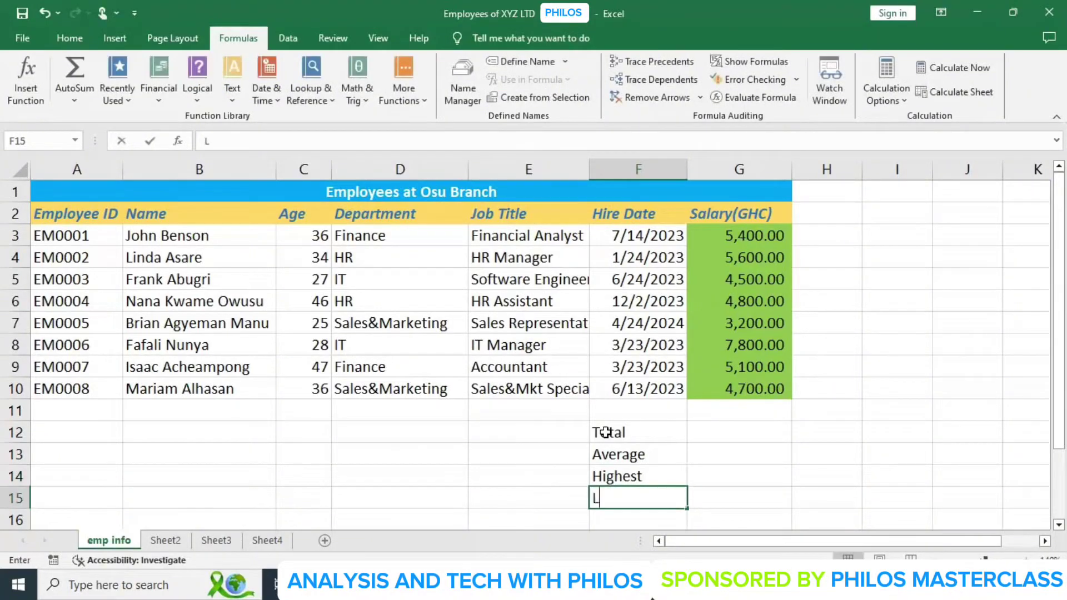
pyautogui.write('owest')
pyautogui.press('Return')
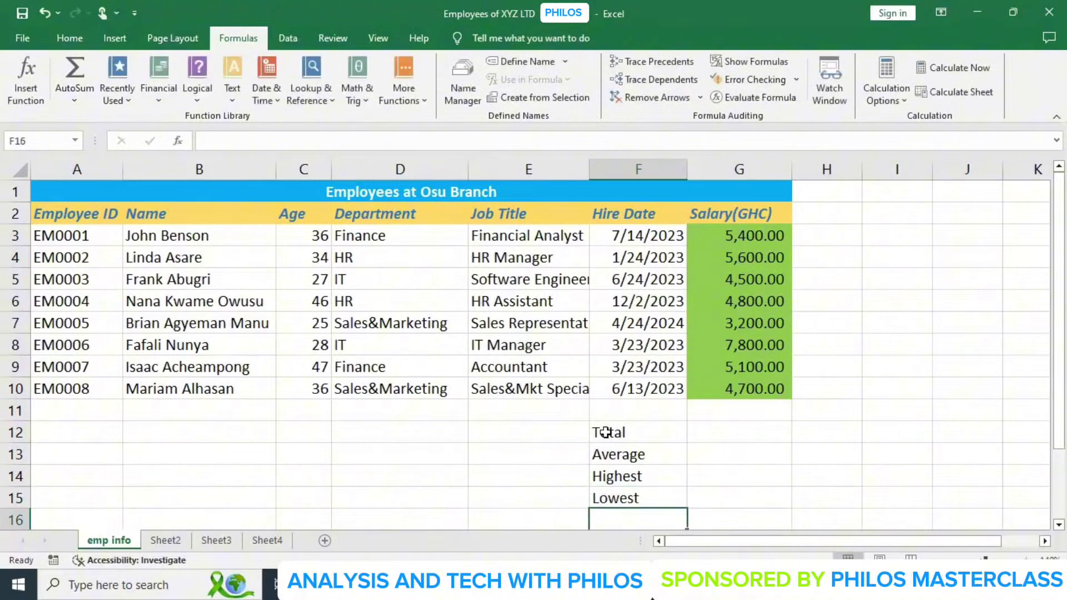
pyautogui.write('Number of Employees')
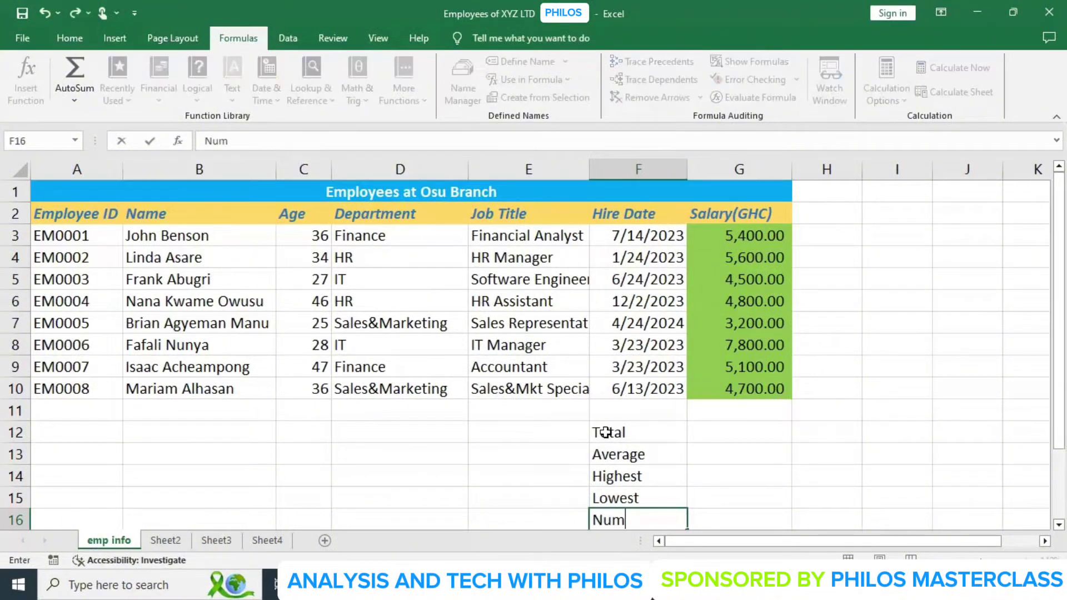
pyautogui.press('Return')
# Total the salaries in cell G12 with the fully typed formula =SUM(G3:G10).
pyautogui.click(718, 406)
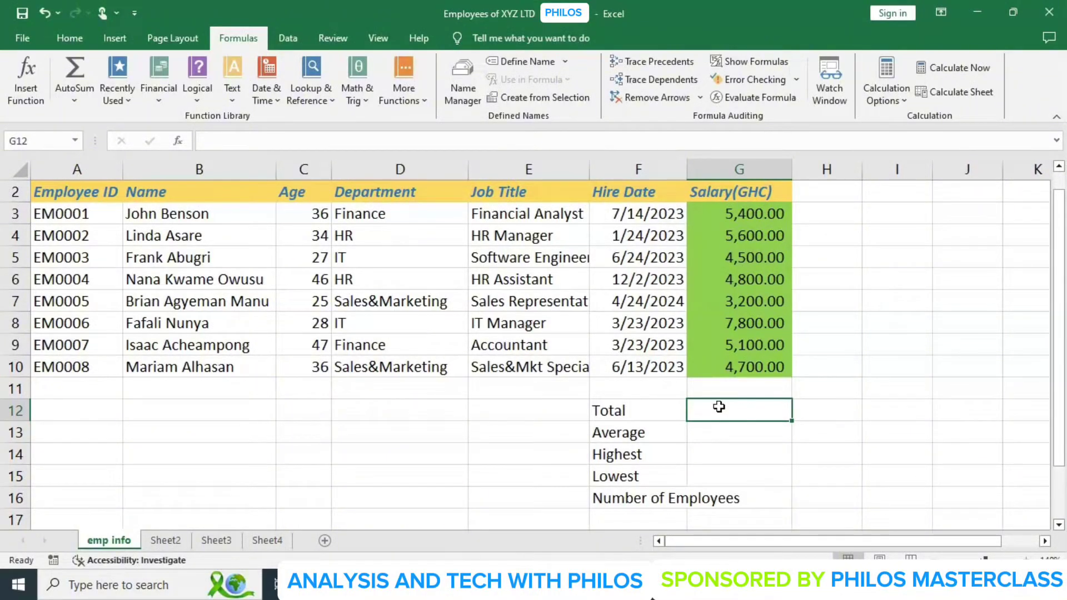
pyautogui.write('=')
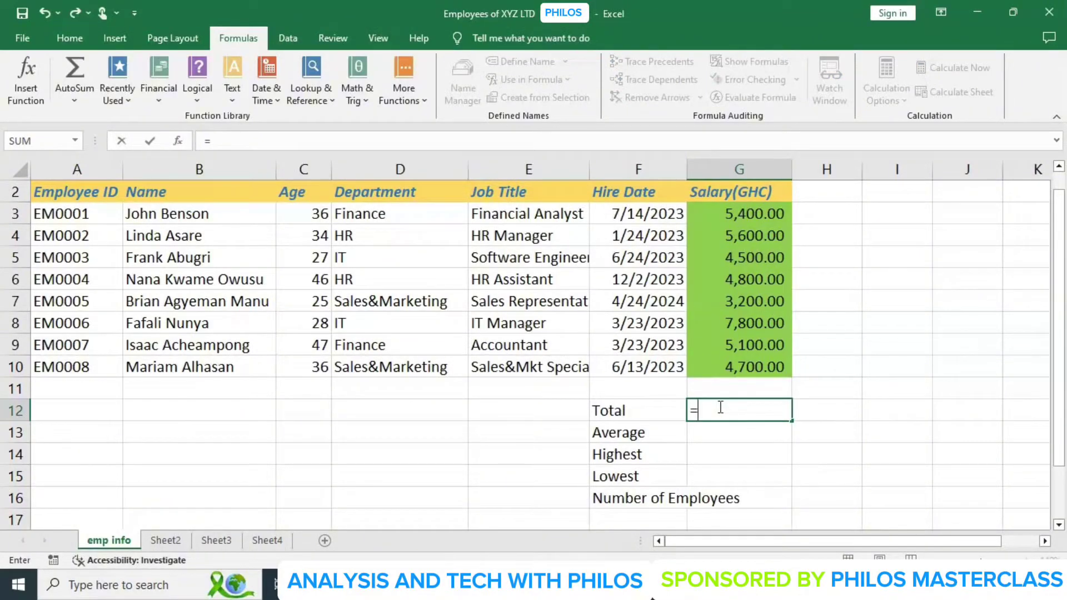
pyautogui.write('SUM')
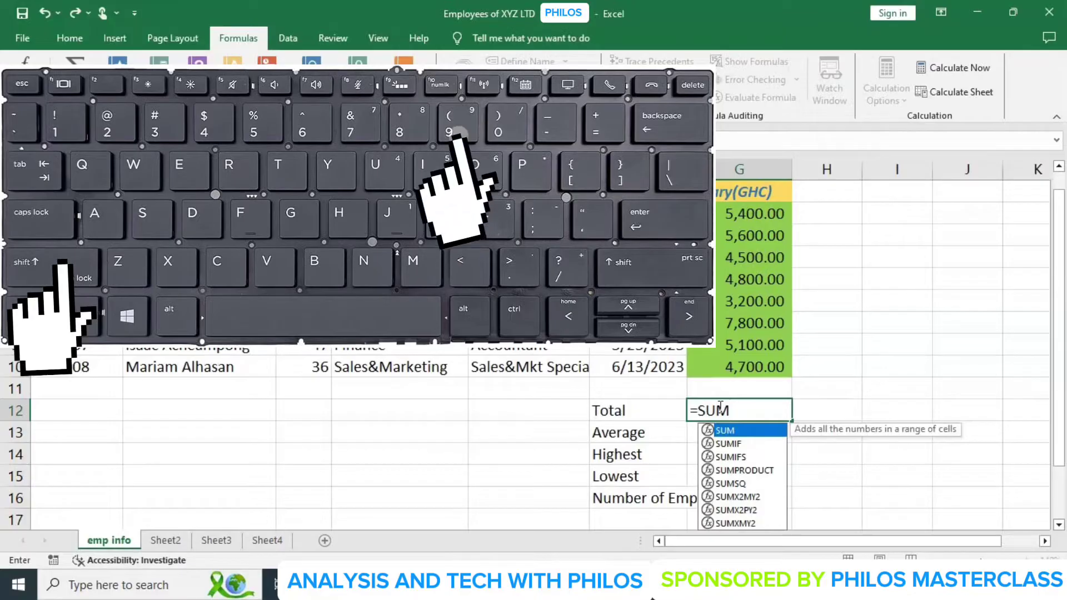
pyautogui.write('(')
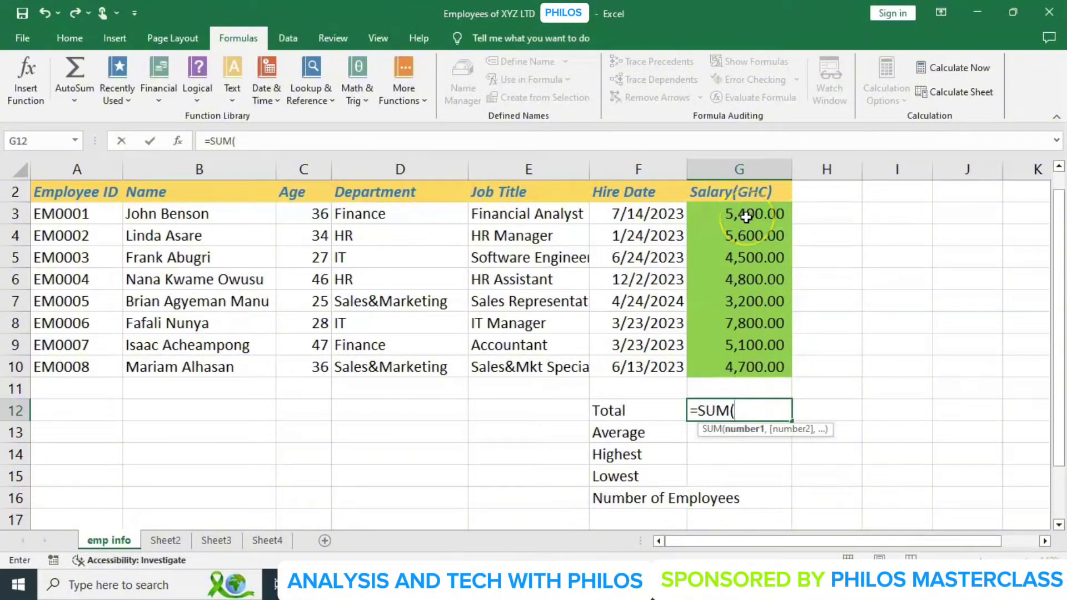
pyautogui.write('G3')
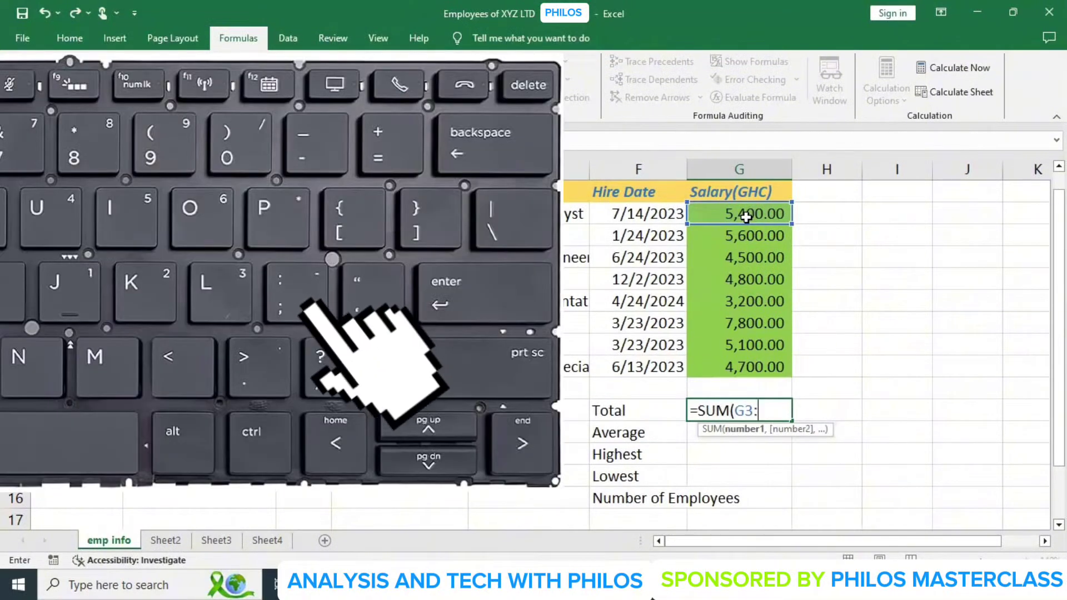
pyautogui.write(':')
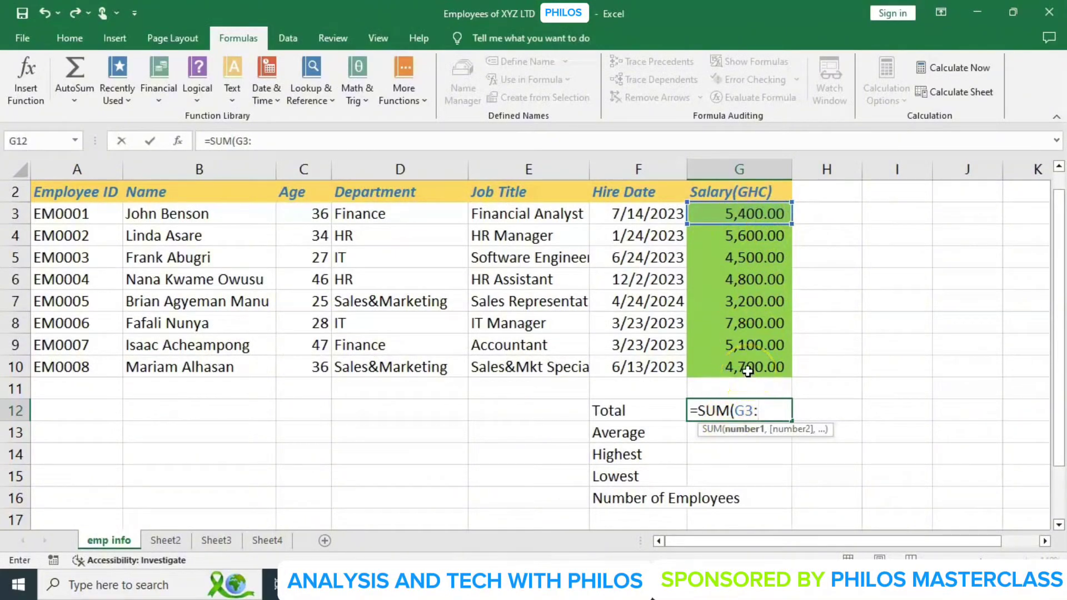
pyautogui.write('G10')
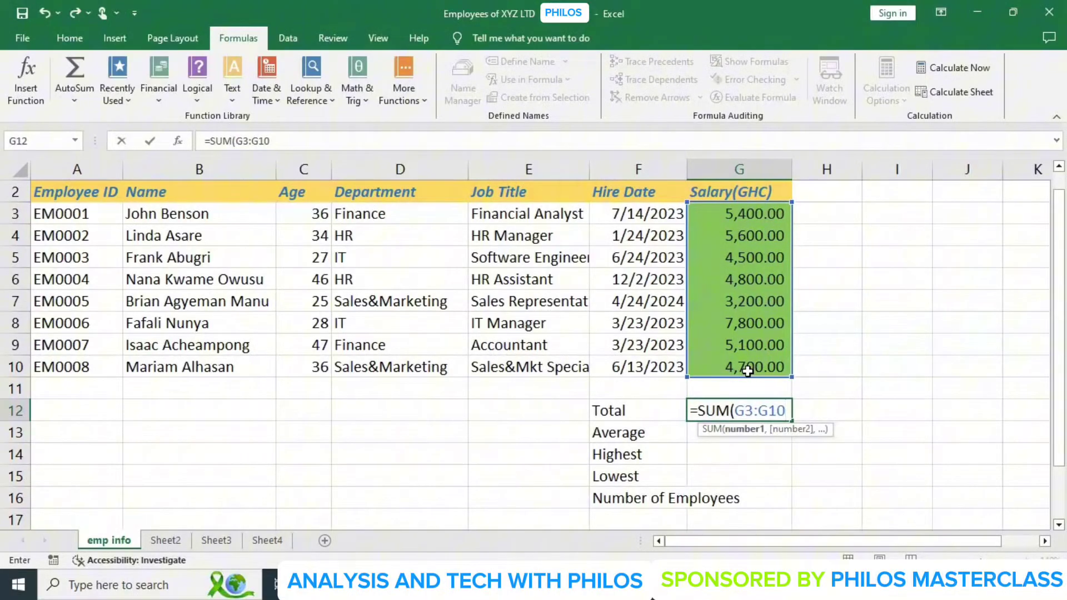
pyautogui.write(')')
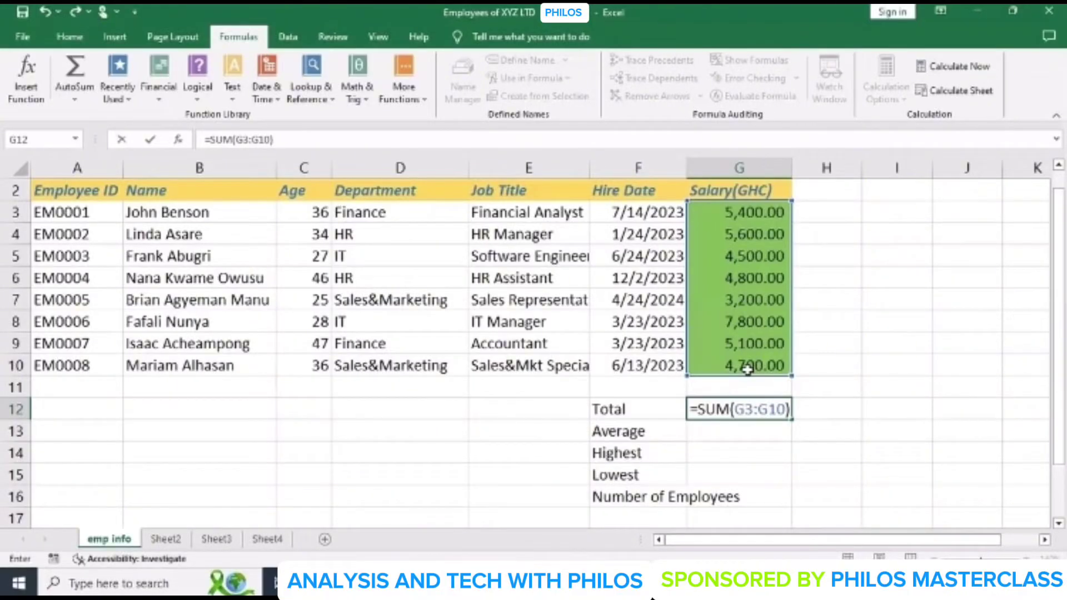
pyautogui.press('Return')
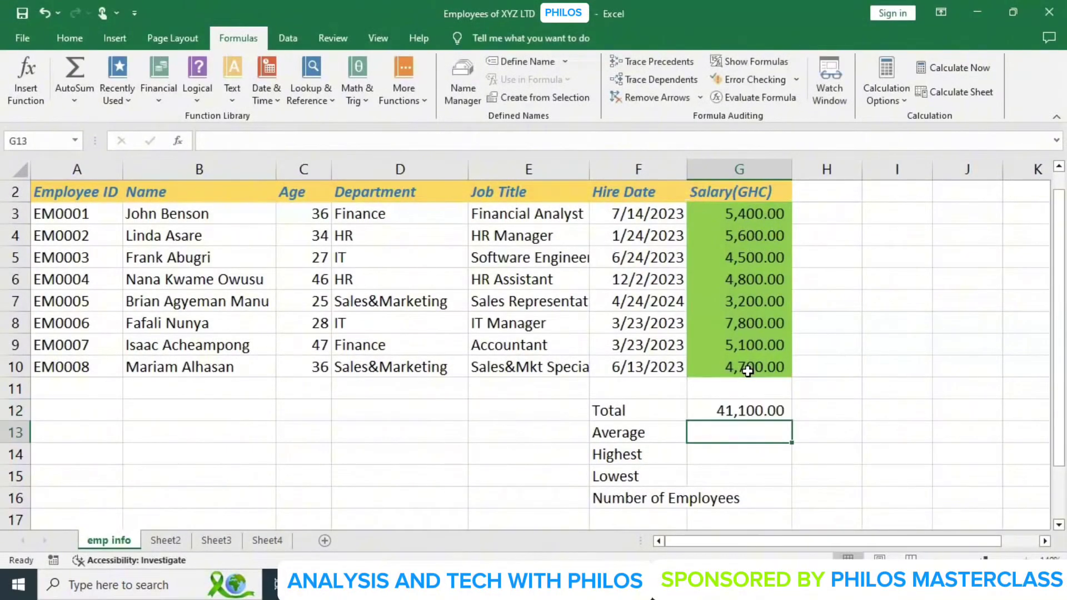
# Clear the total in G12 and re-enter =SUM(G3:G10), picking the salary range directly on the sheet.
pyautogui.click(751, 409)
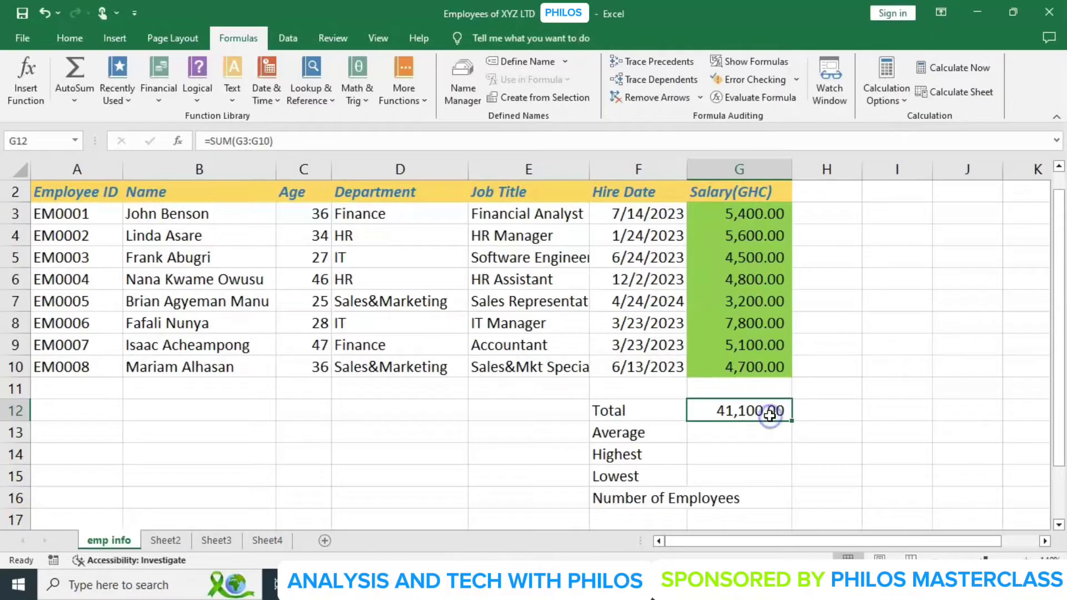
pyautogui.press('Delete')
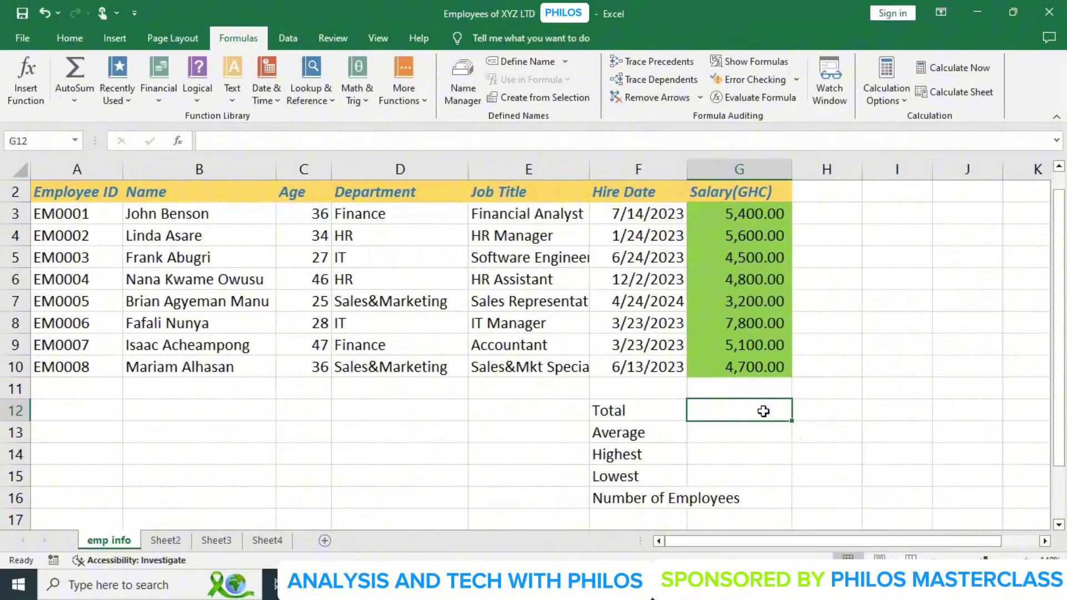
pyautogui.write('=SU')
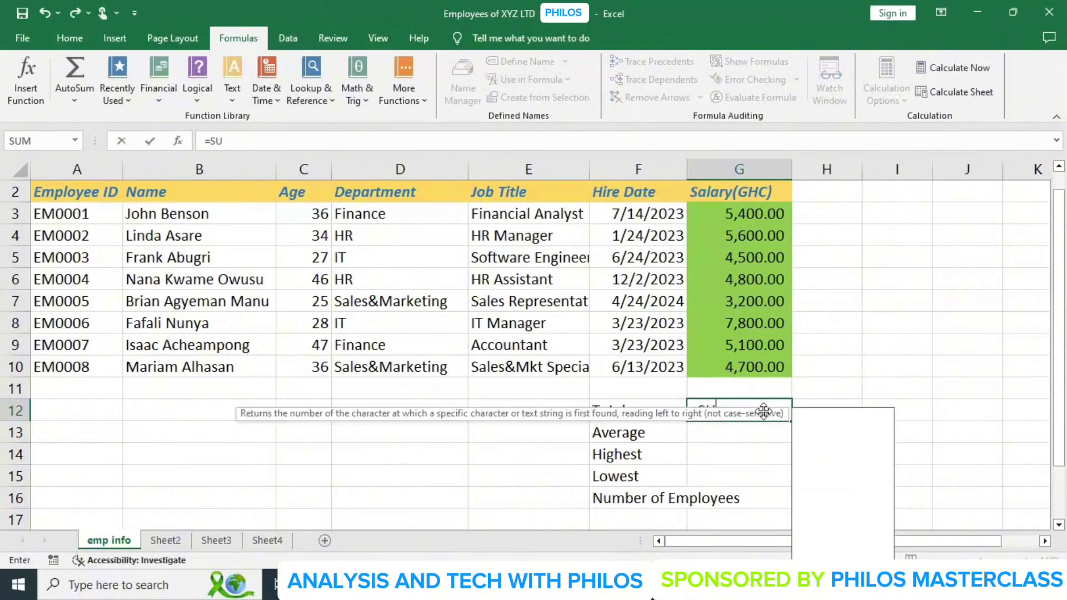
pyautogui.write('M(')
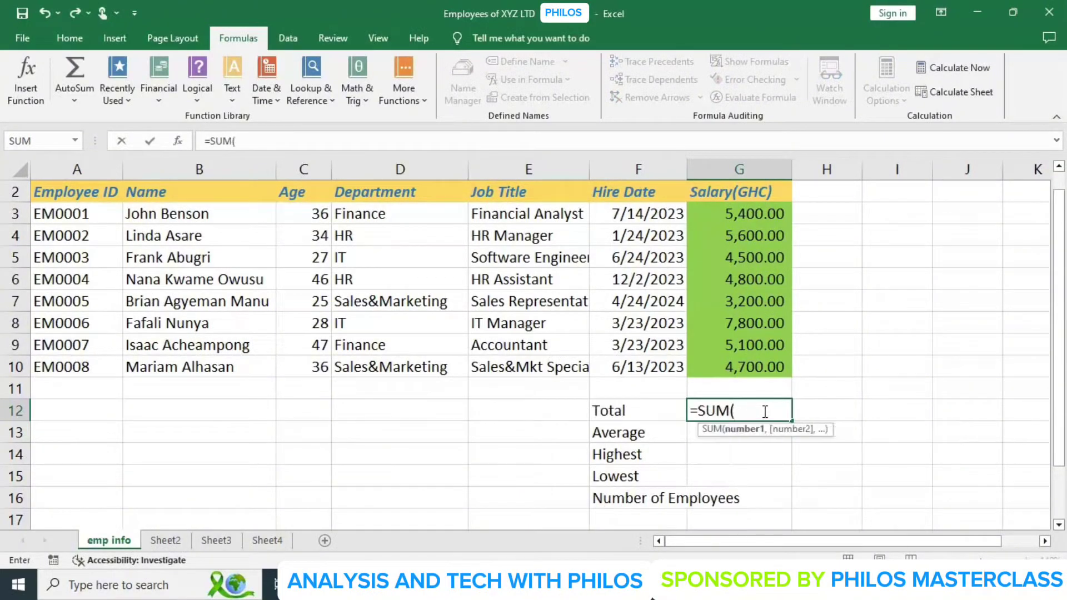
pyautogui.click(734, 215)
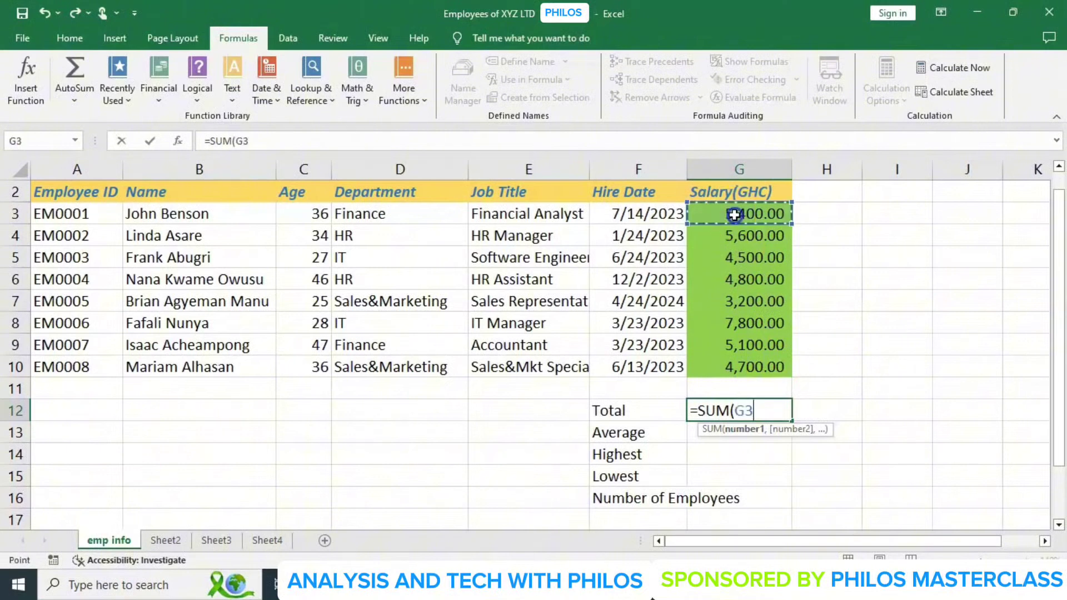
pyautogui.moveTo(734, 215); pyautogui.dragTo(735, 358)
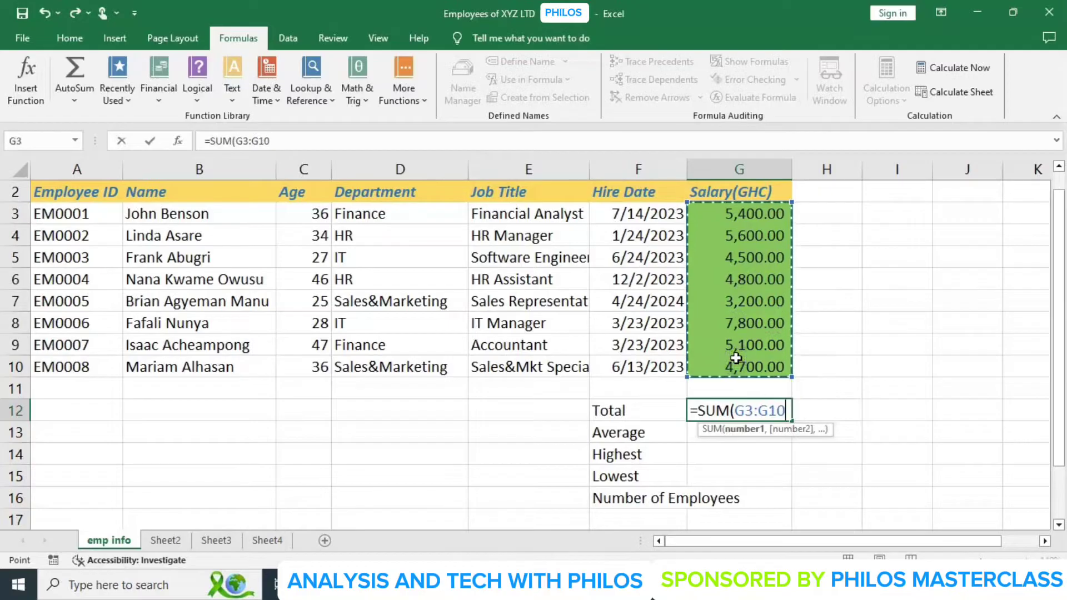
pyautogui.write(')')
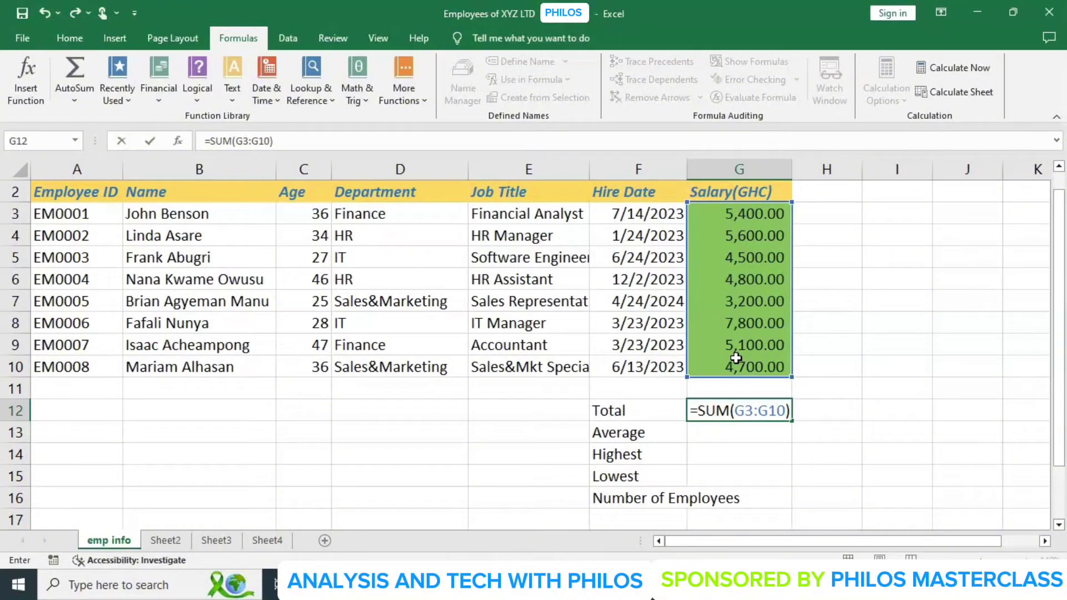
pyautogui.press('Return')
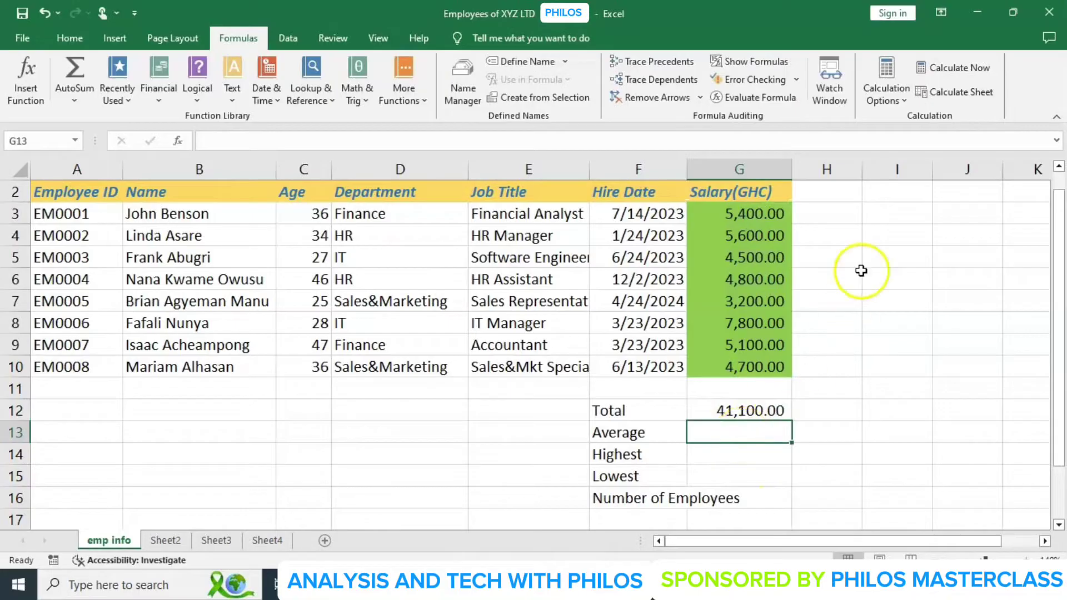
# Try adding two non-adjacent salaries in cell I5 with =SUM(G3,G6), and clear the cell again.
pyautogui.click(876, 257)
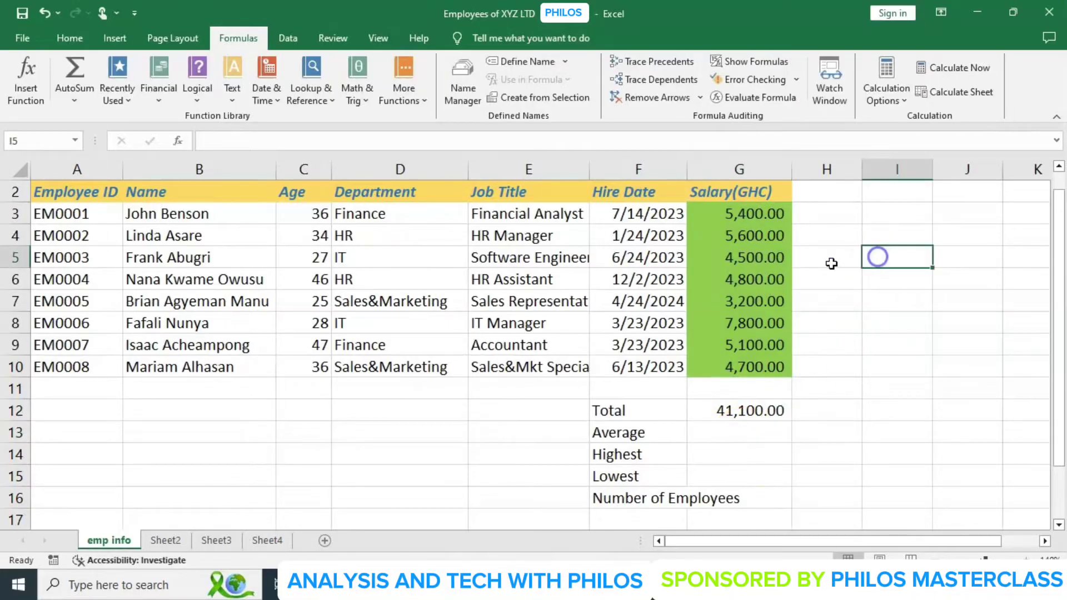
pyautogui.click(769, 217)
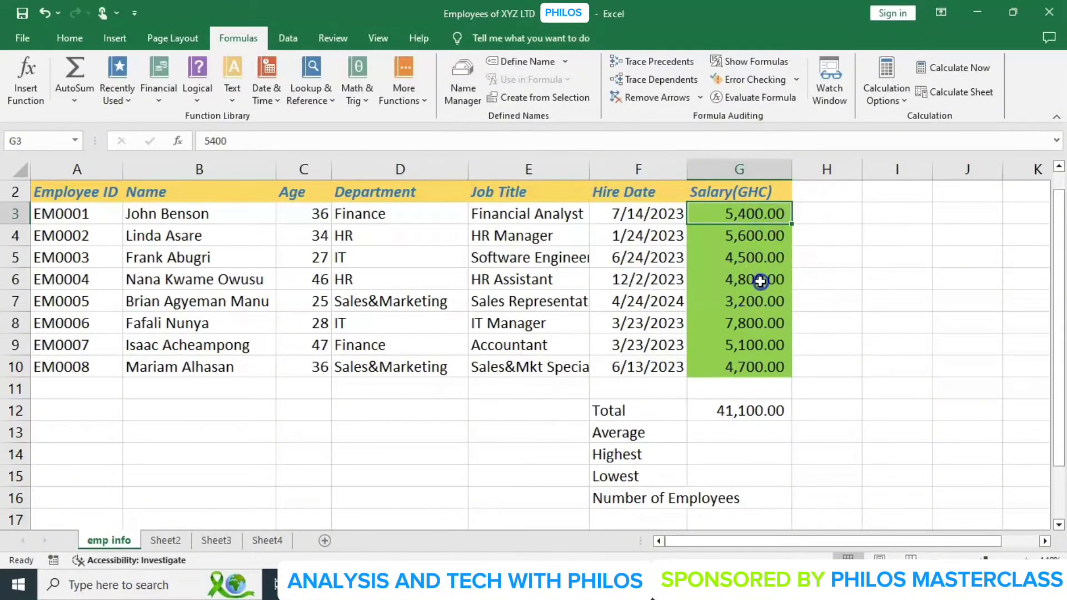
pyautogui.click(757, 280)
pyautogui.click(763, 213)
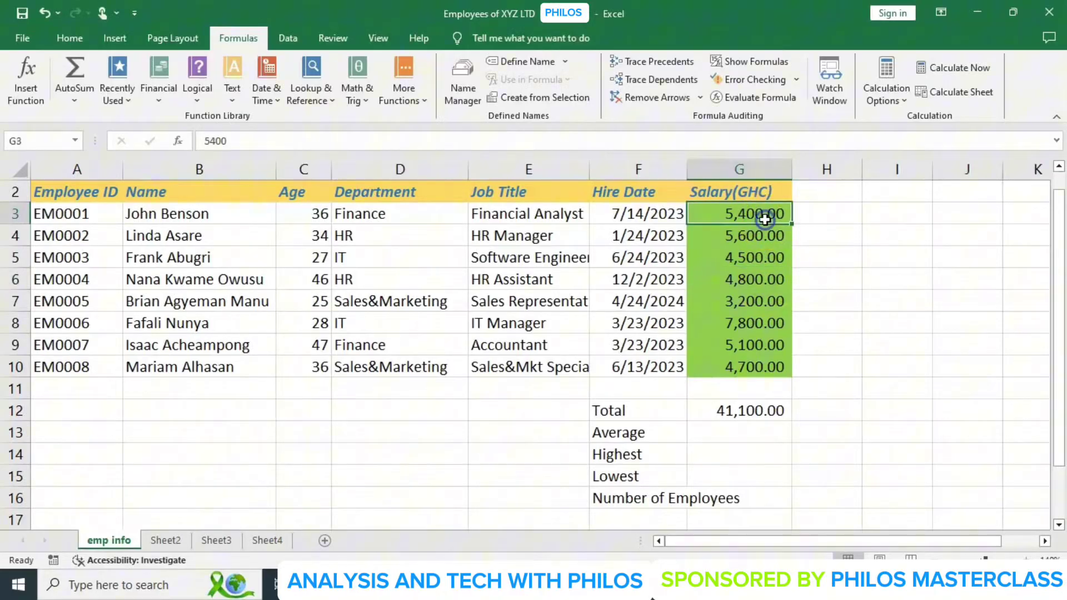
pyautogui.click(749, 279)
pyautogui.click(876, 257)
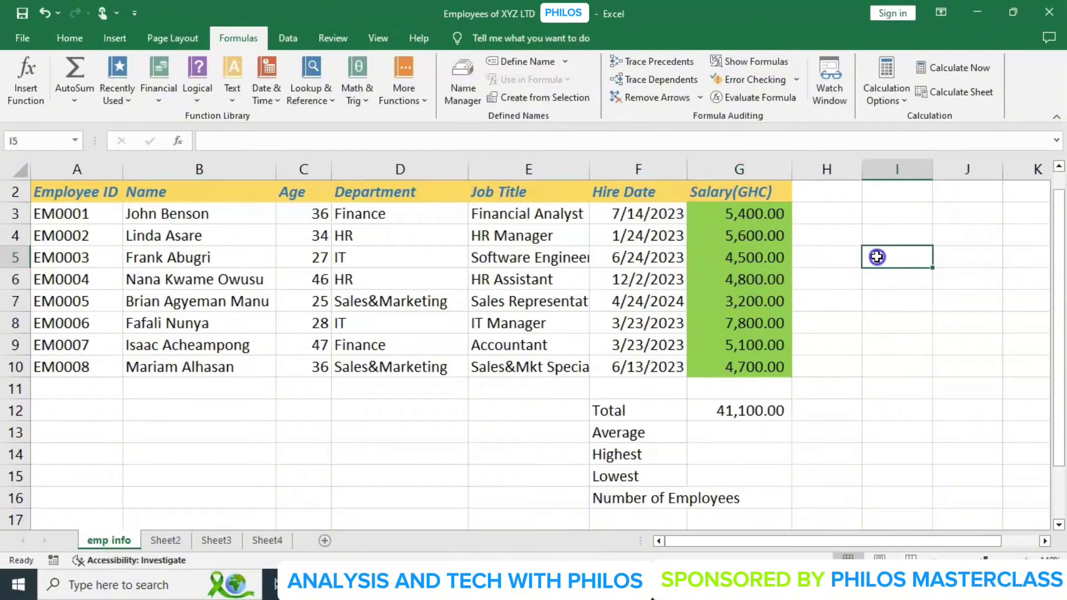
pyautogui.write('=')
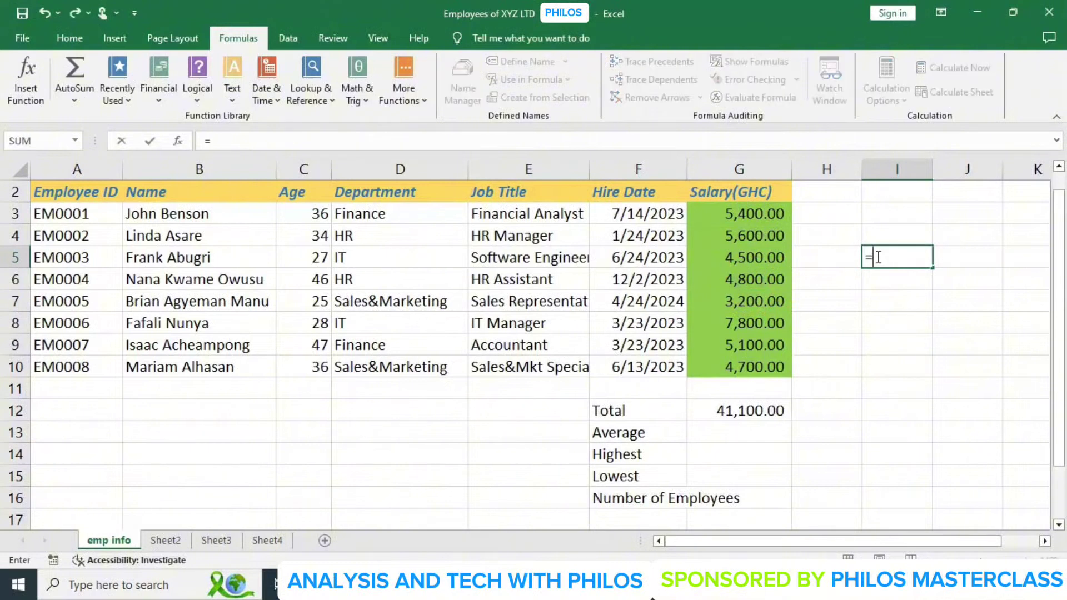
pyautogui.write('S')
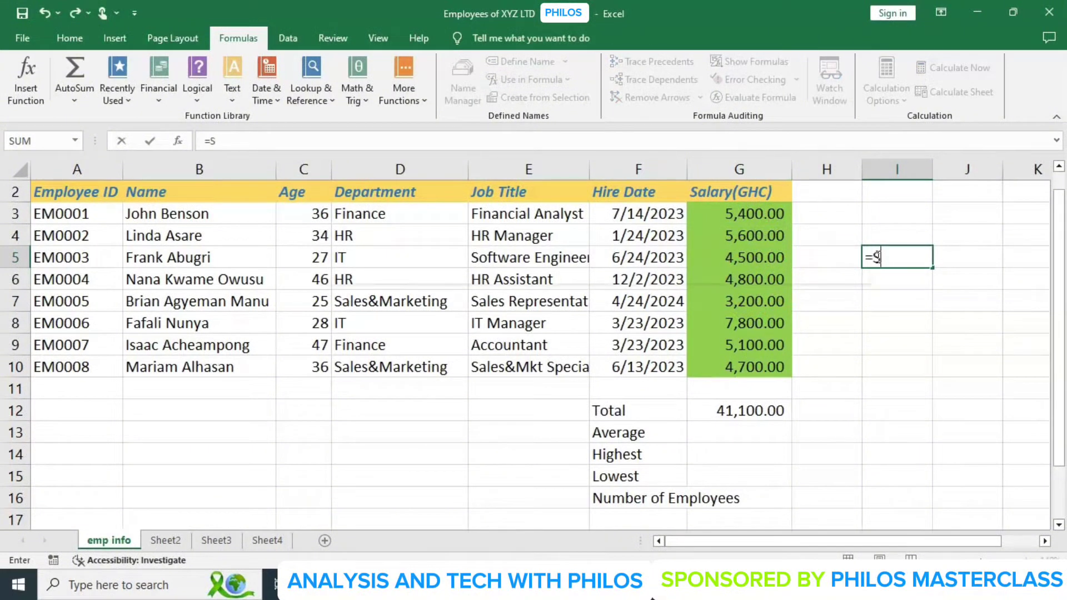
pyautogui.write('UM(')
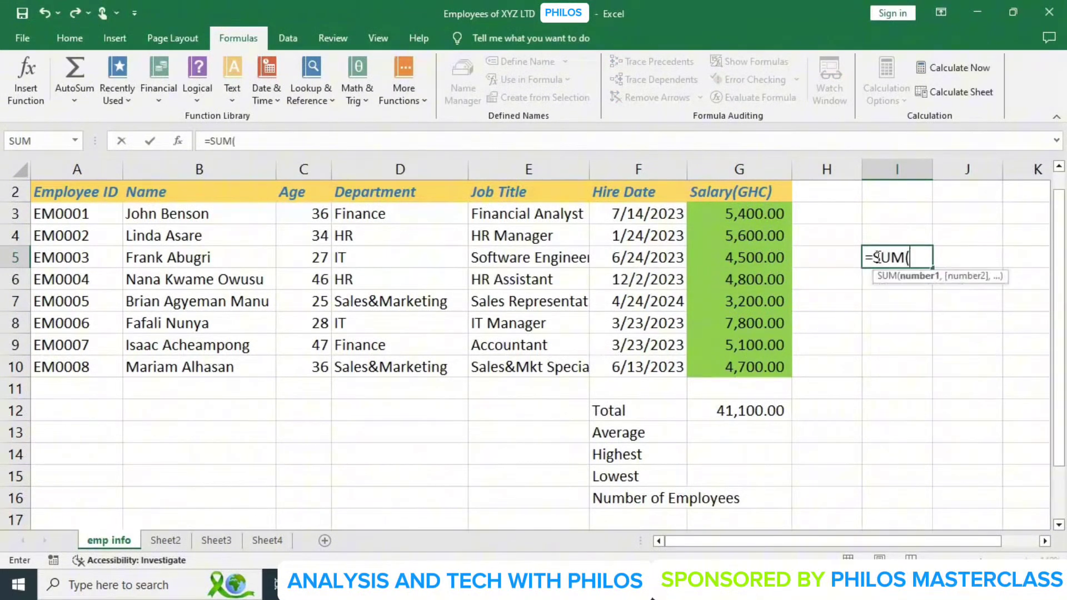
pyautogui.click(748, 208)
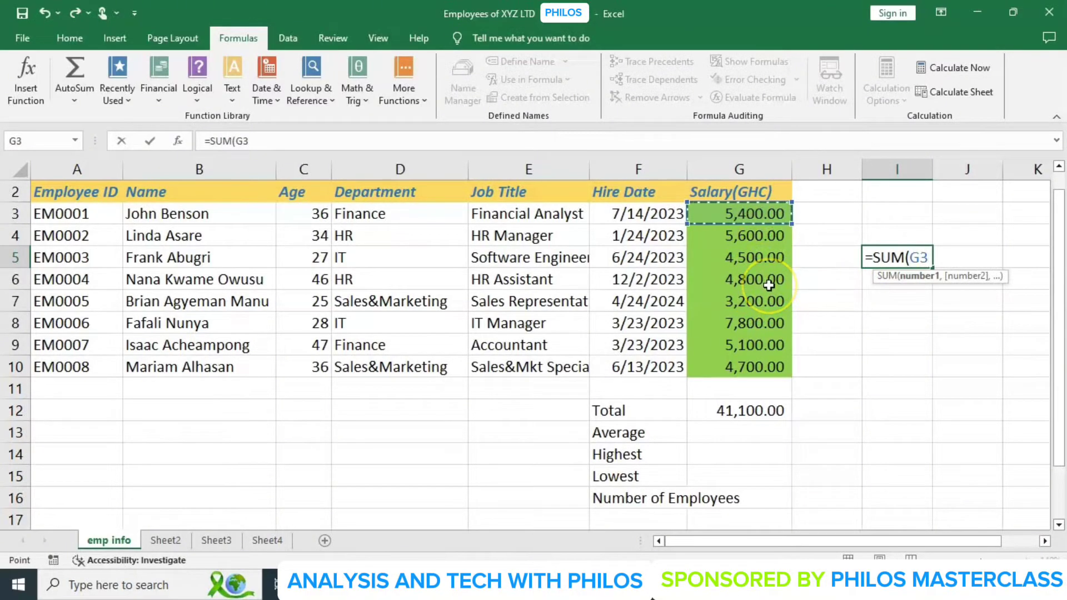
pyautogui.write(',')
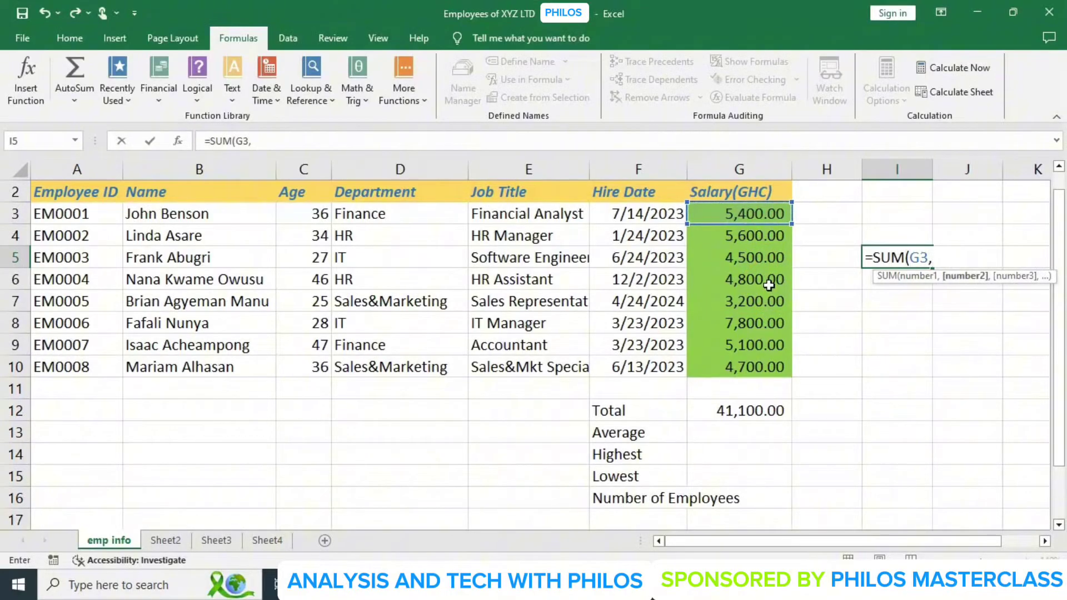
pyautogui.click(769, 286)
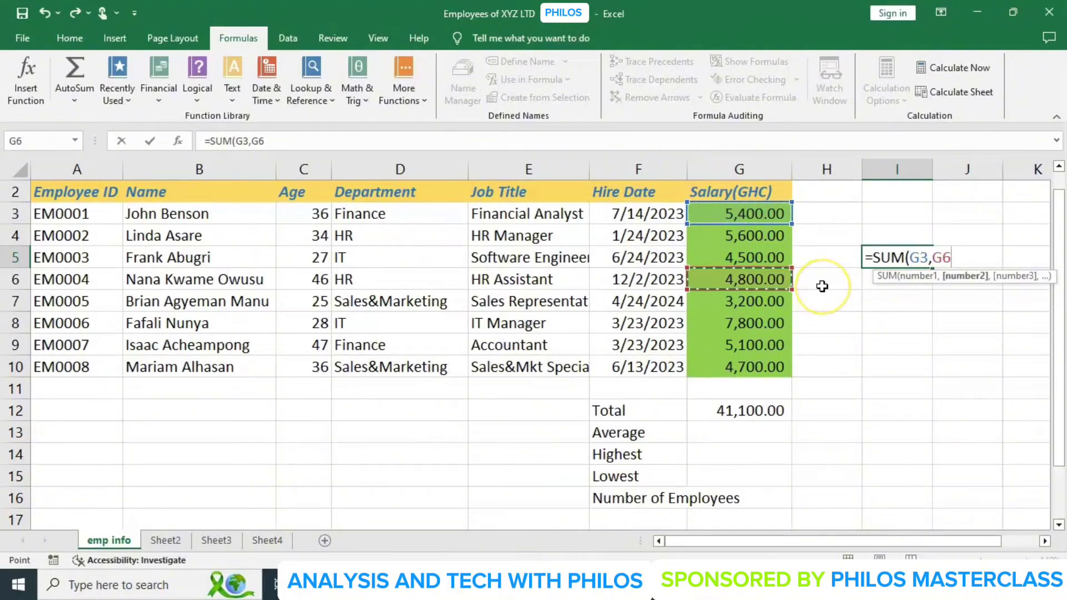
pyautogui.write(')')
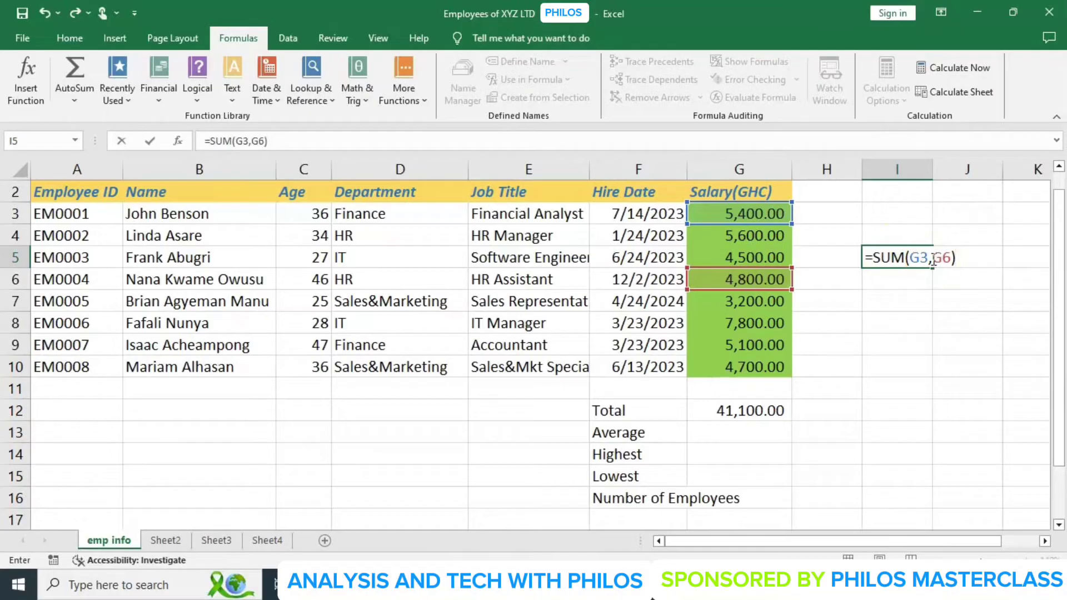
pyautogui.click(731, 217)
pyautogui.press('Return')
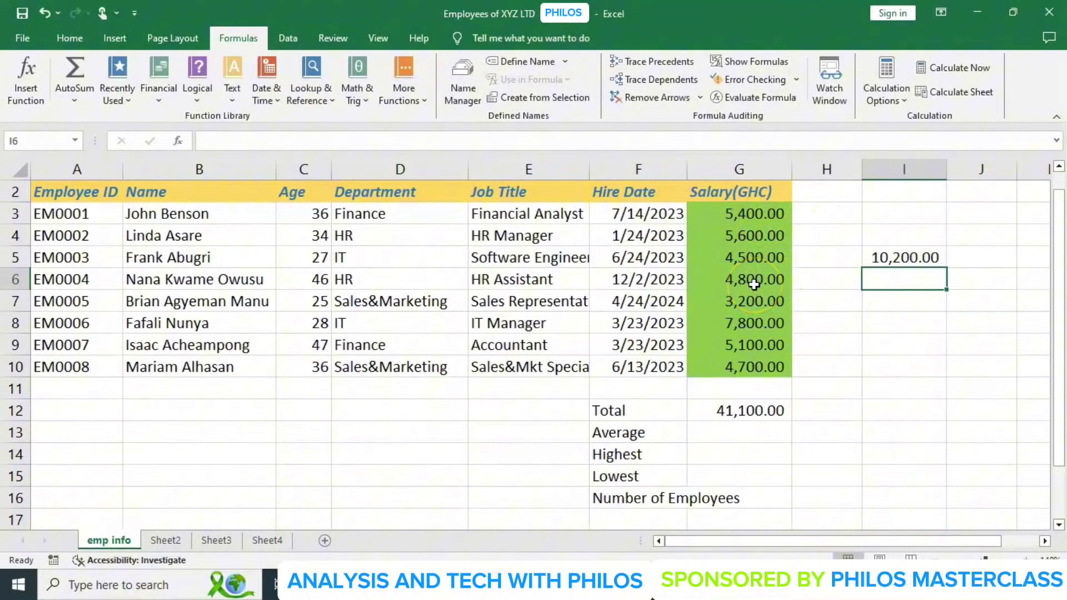
pyautogui.click(881, 255)
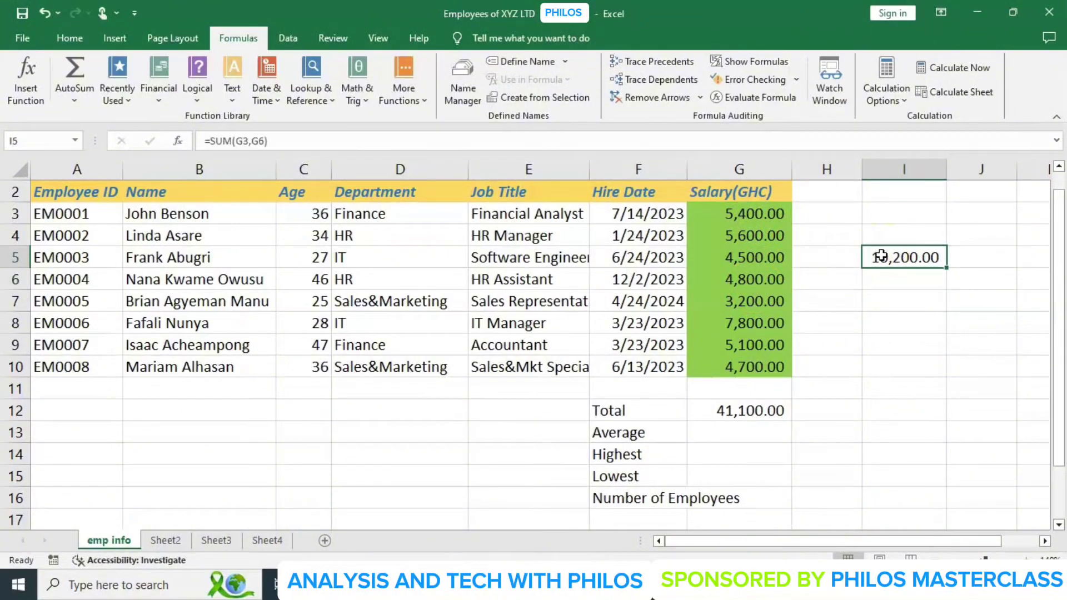
pyautogui.press('Delete')
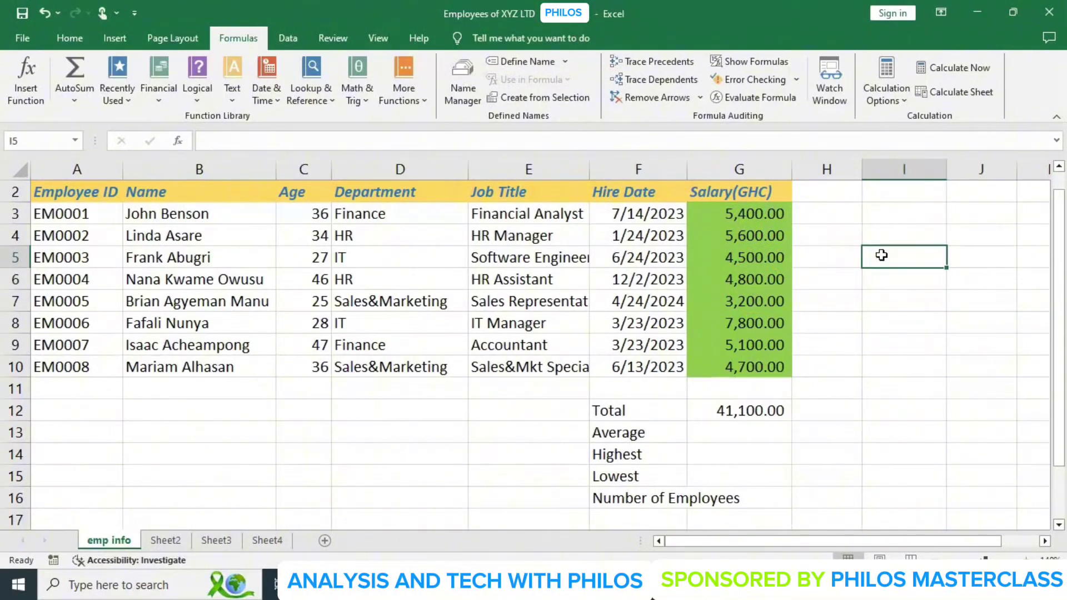
# Calculate the average salary in cell G13 with =AVERAGE(G3:G10) and review its formula.
pyautogui.click(726, 437)
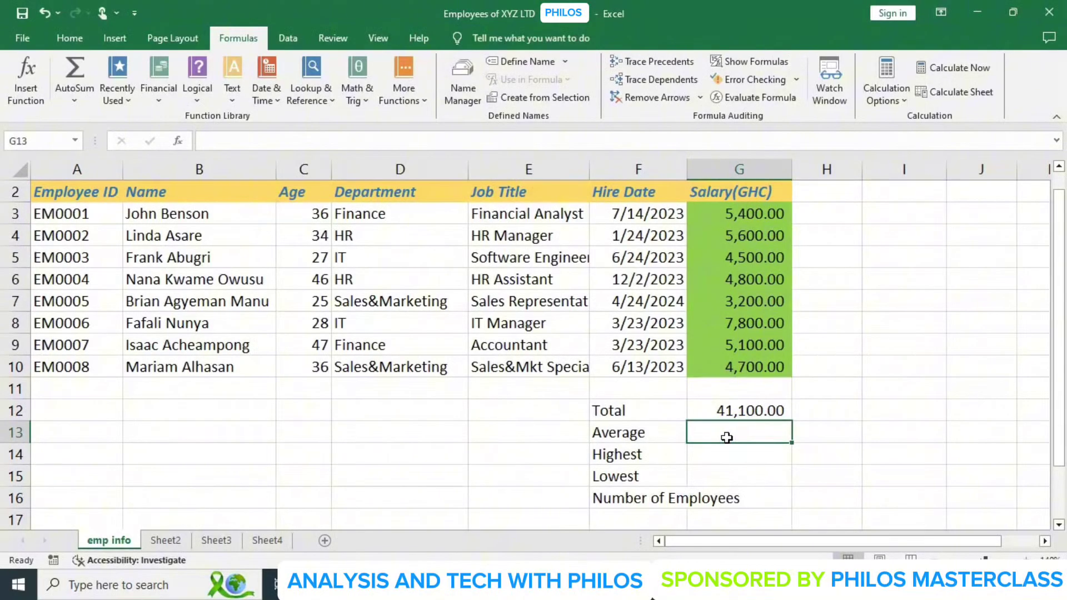
pyautogui.write('=')
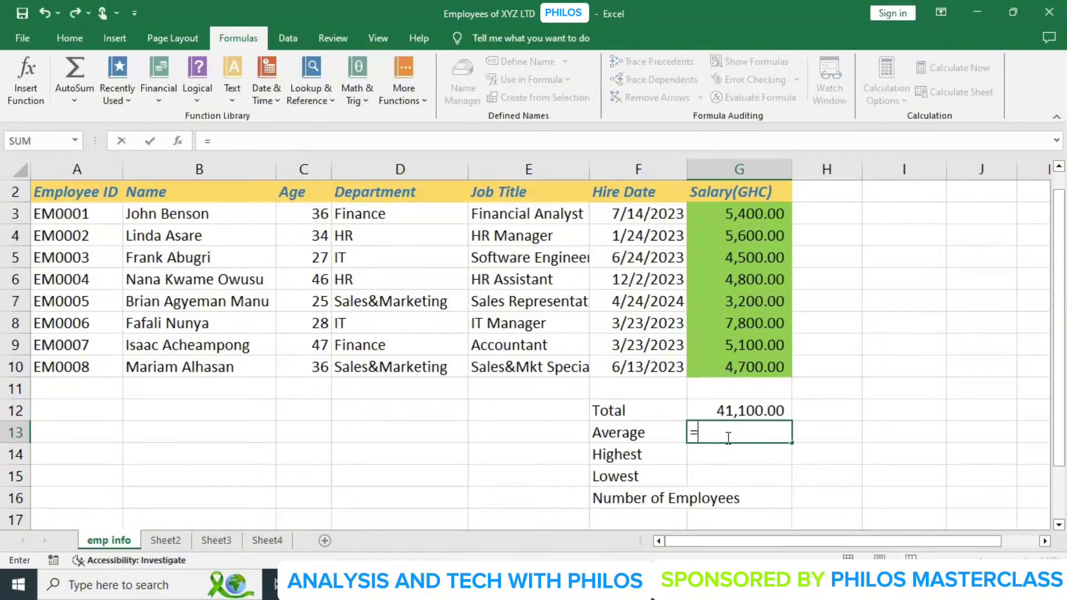
pyautogui.write('AVER')
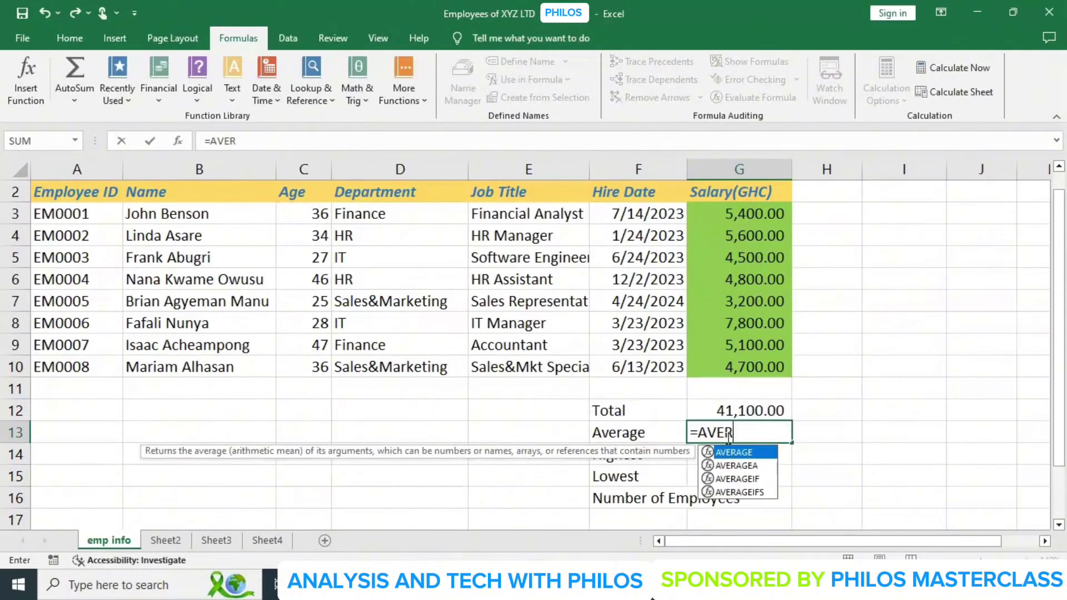
pyautogui.write('AGE(')
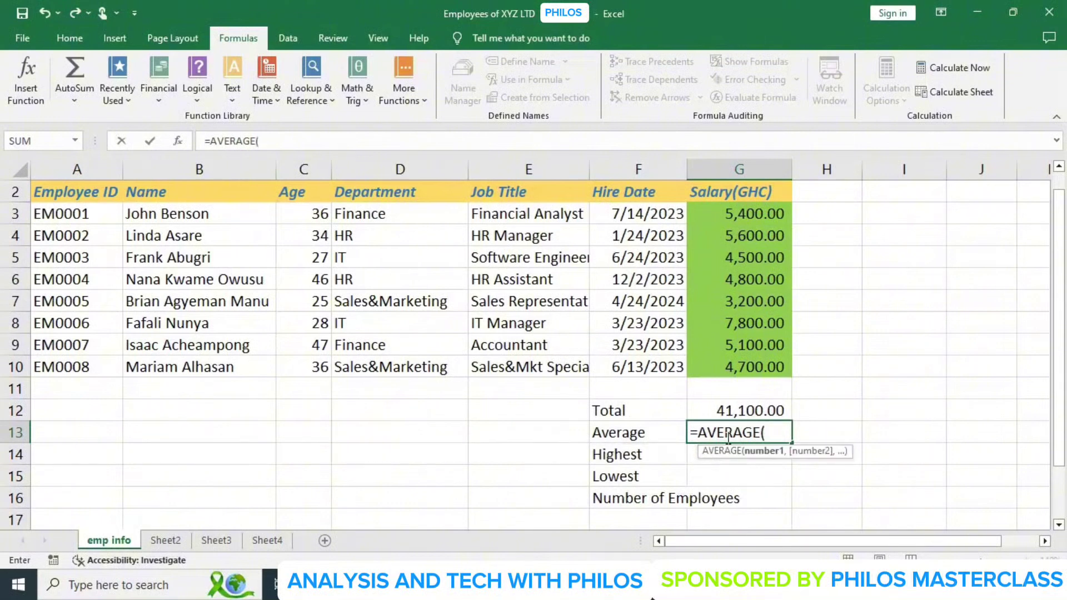
pyautogui.click(745, 216)
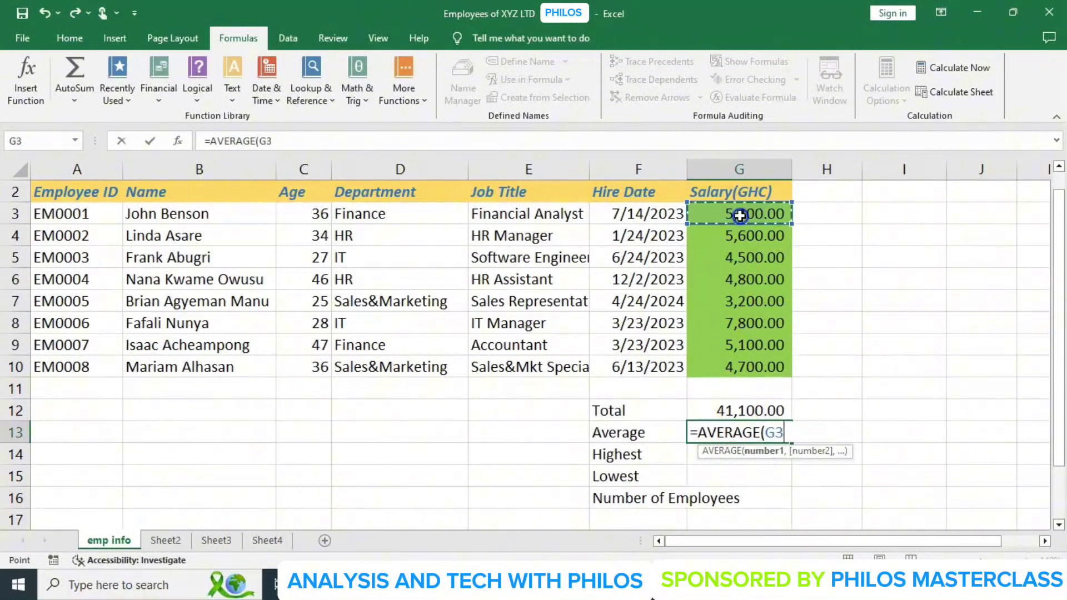
pyautogui.moveTo(740, 216); pyautogui.dragTo(740, 362)
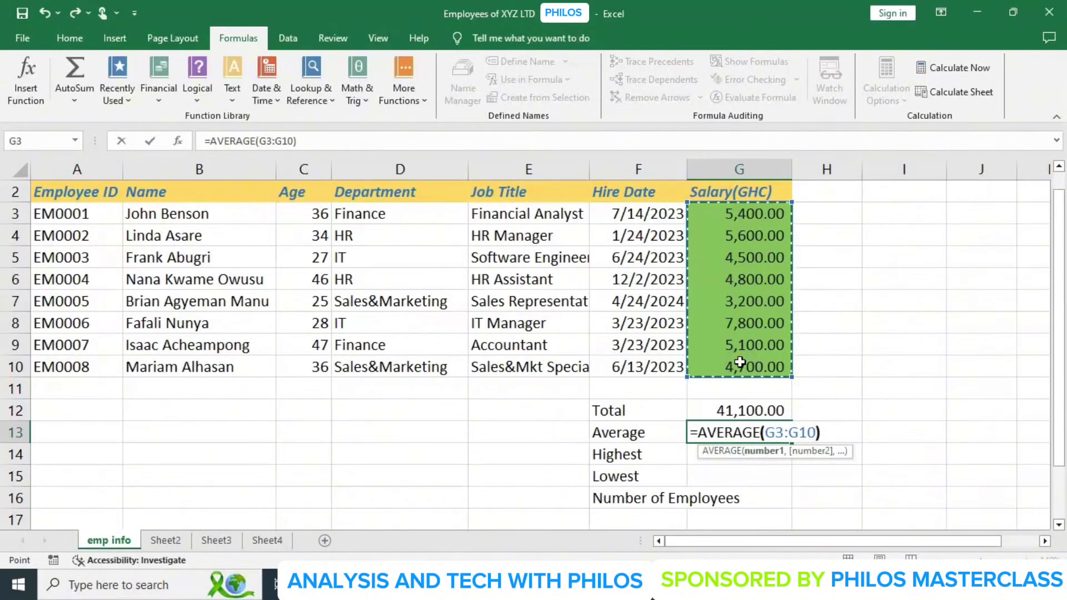
pyautogui.write(')')
pyautogui.press('Return')
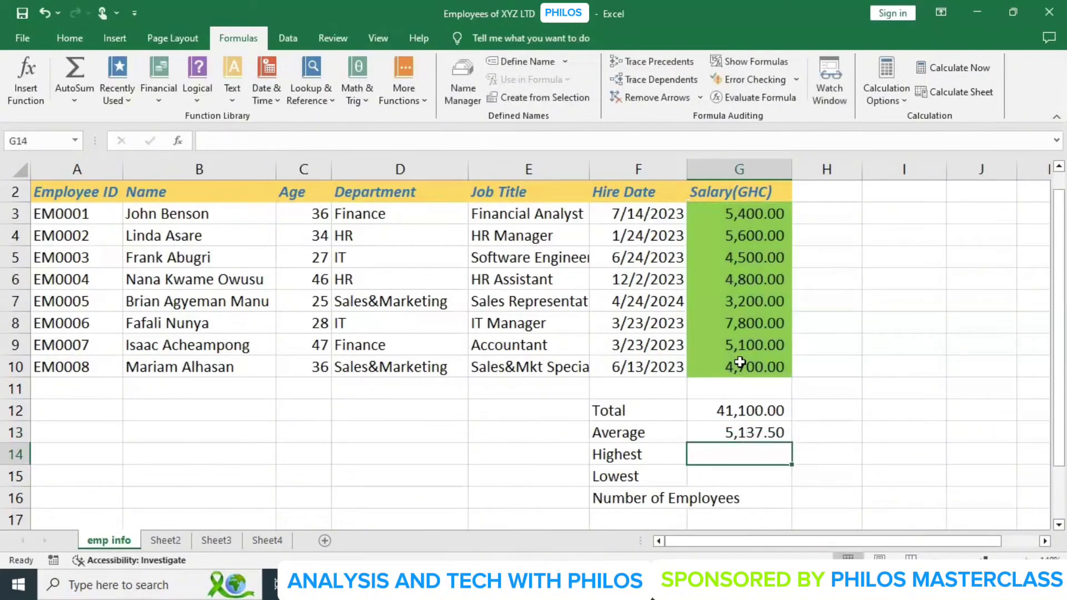
pyautogui.click(735, 429)
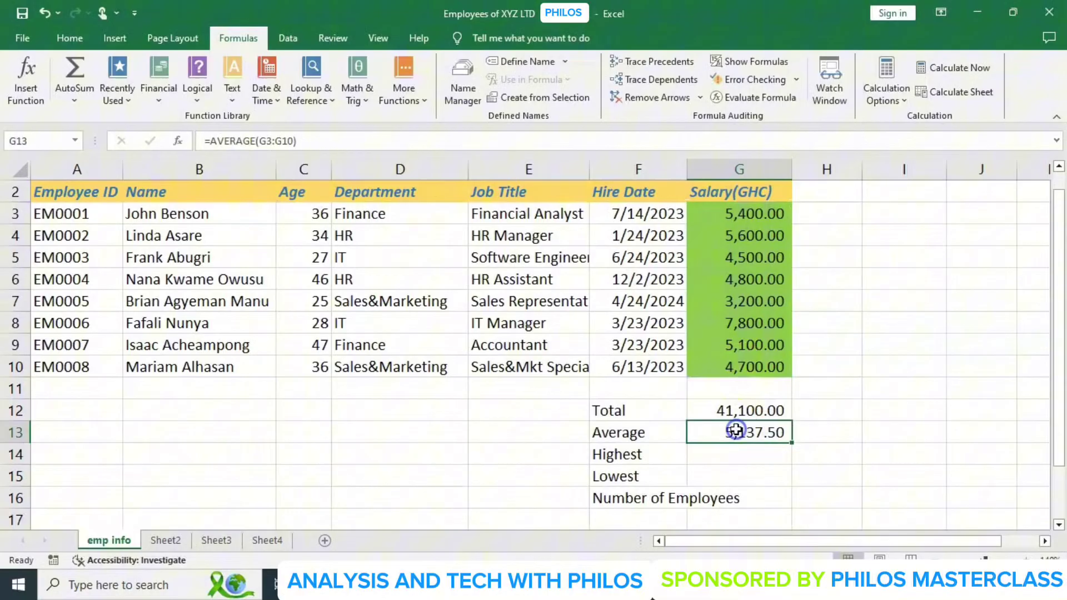
# Find the highest salary in cell G14 with =MAX(G3:G10) and review its formula.
pyautogui.click(752, 455)
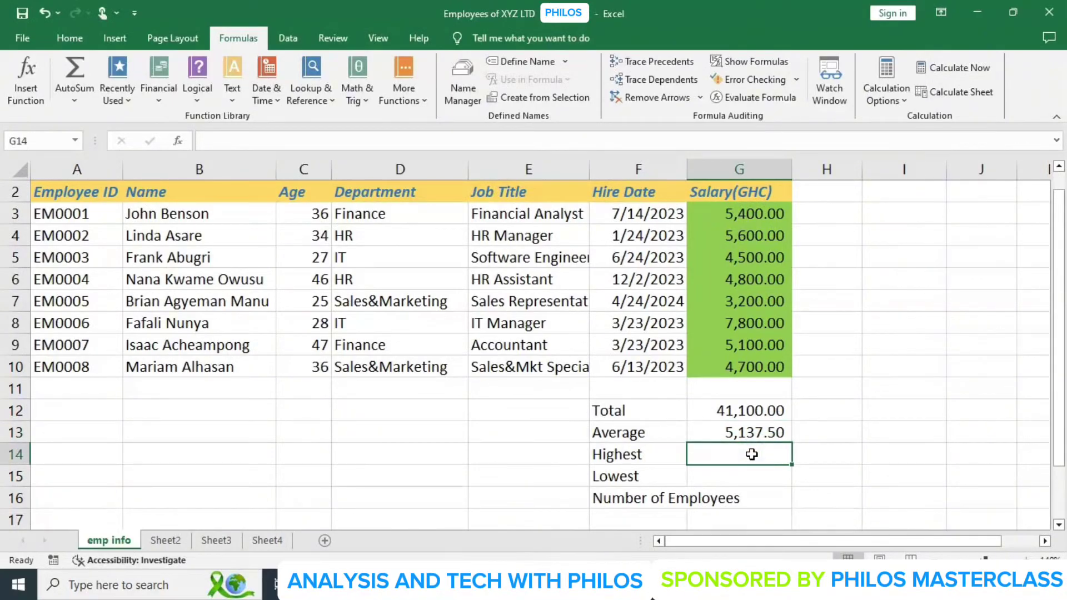
pyautogui.write('=MAX')
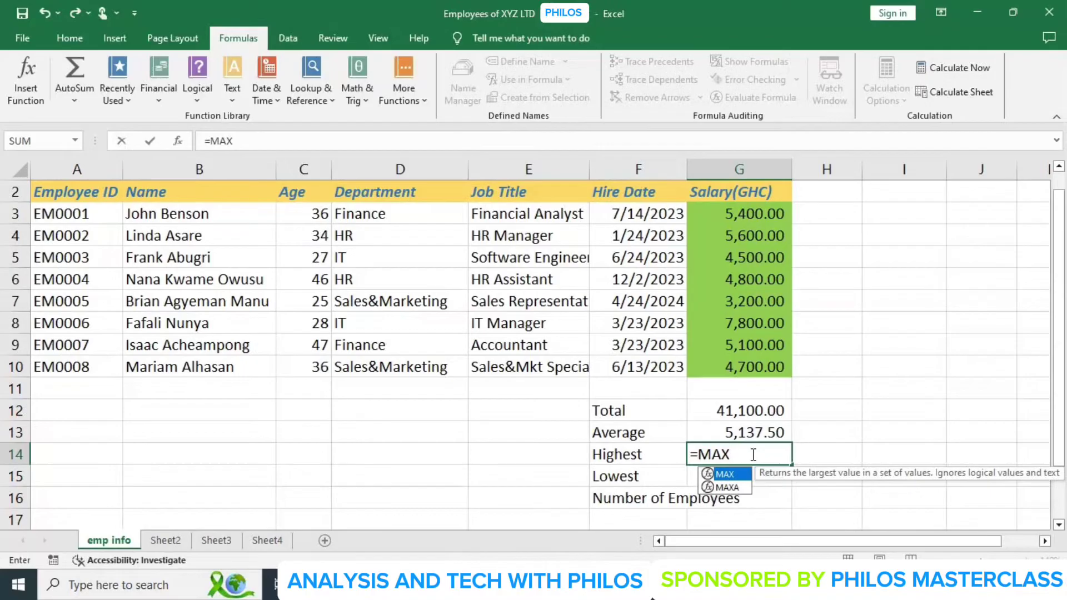
pyautogui.write('(')
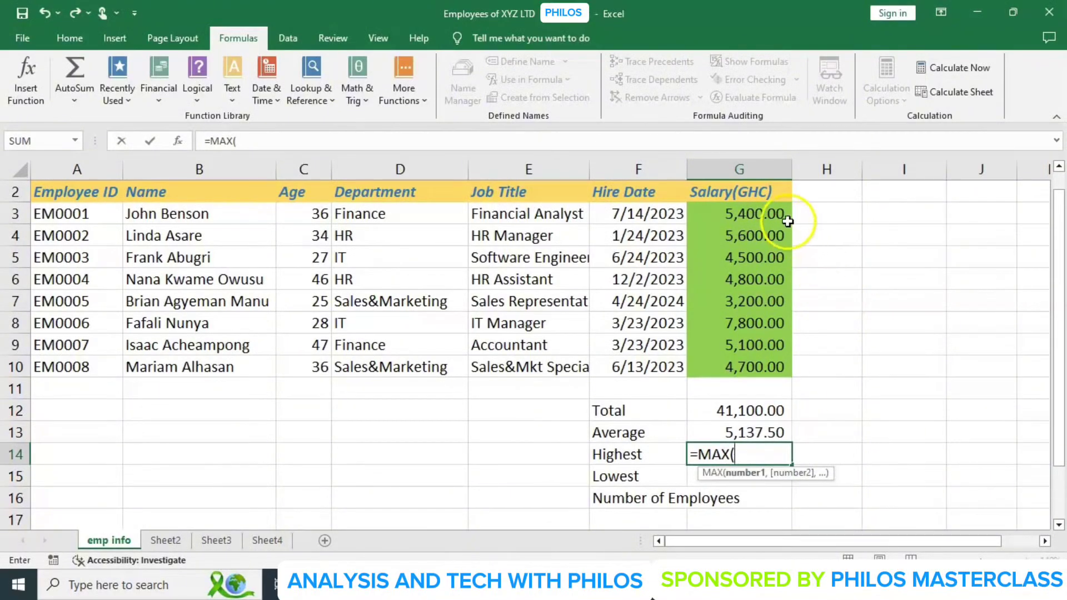
pyautogui.click(769, 212)
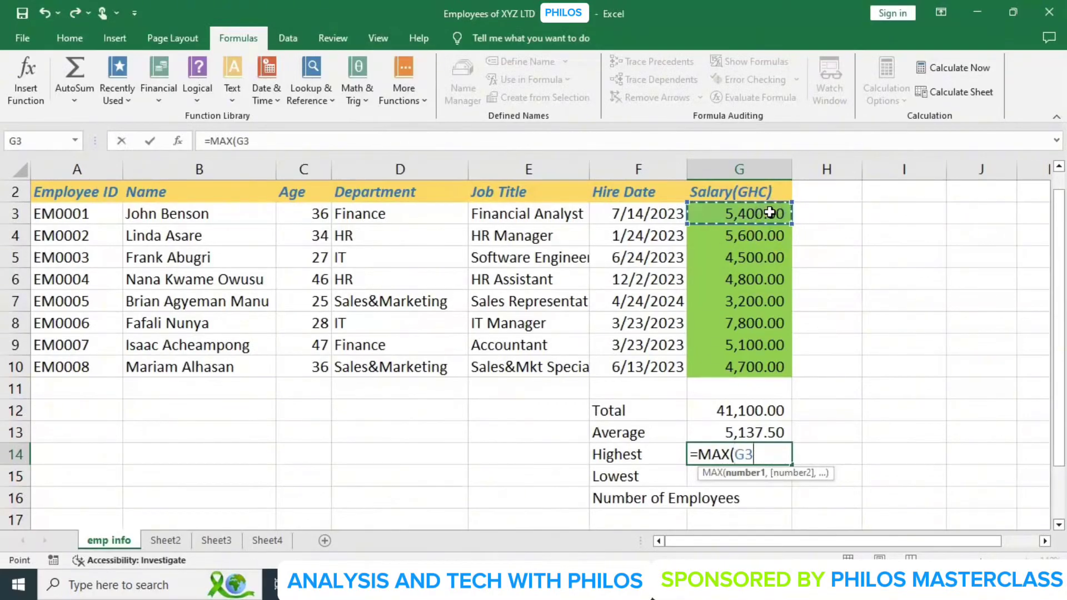
pyautogui.moveTo(769, 212); pyautogui.dragTo(763, 316)
pyautogui.moveTo(763, 333); pyautogui.dragTo(760, 367)
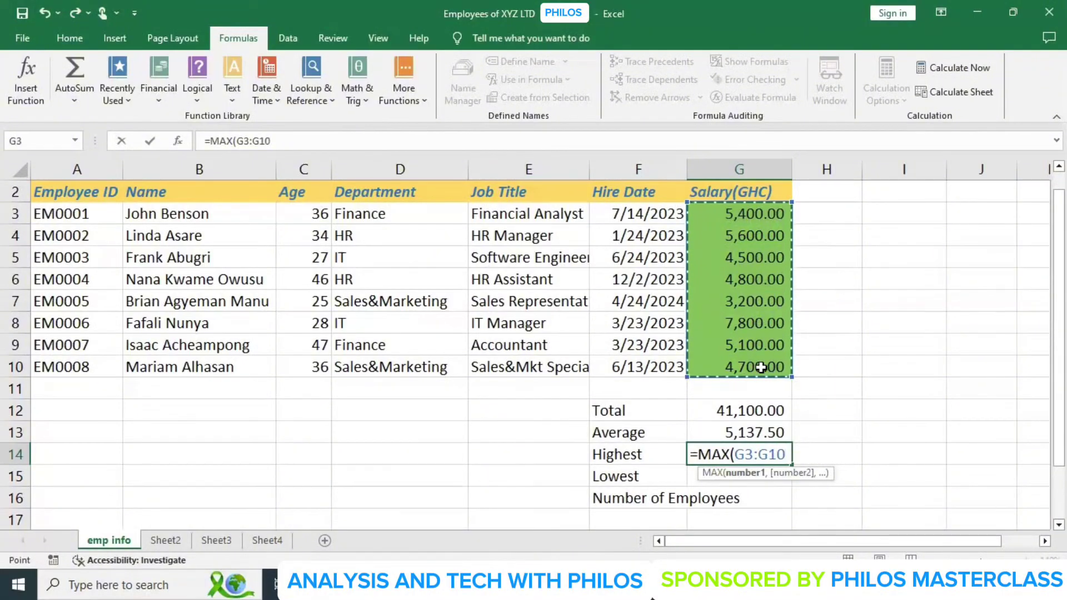
pyautogui.write(')')
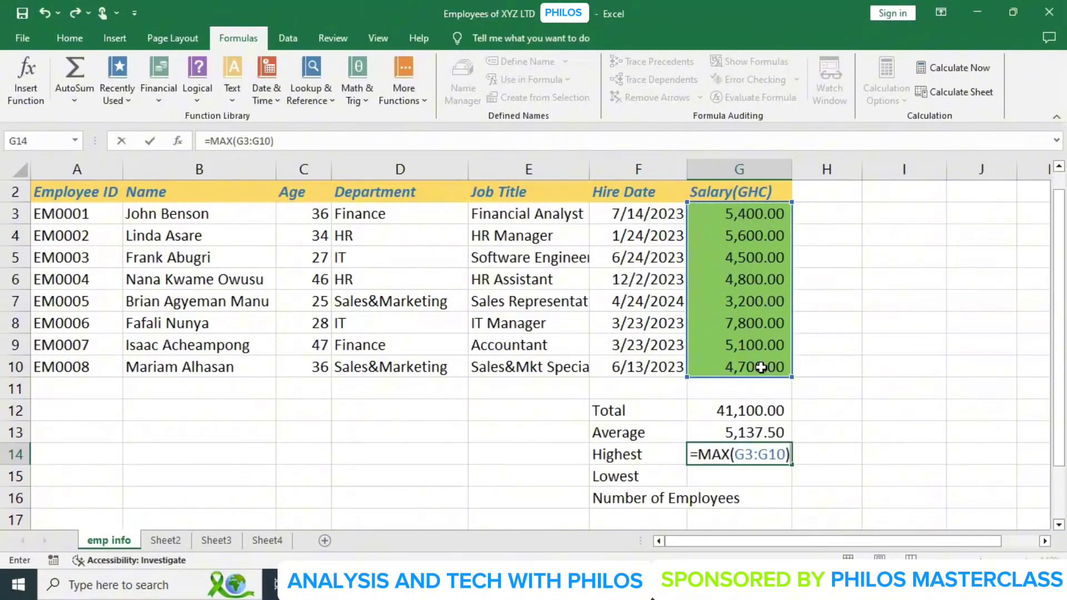
pyautogui.press('Return')
pyautogui.click(776, 455)
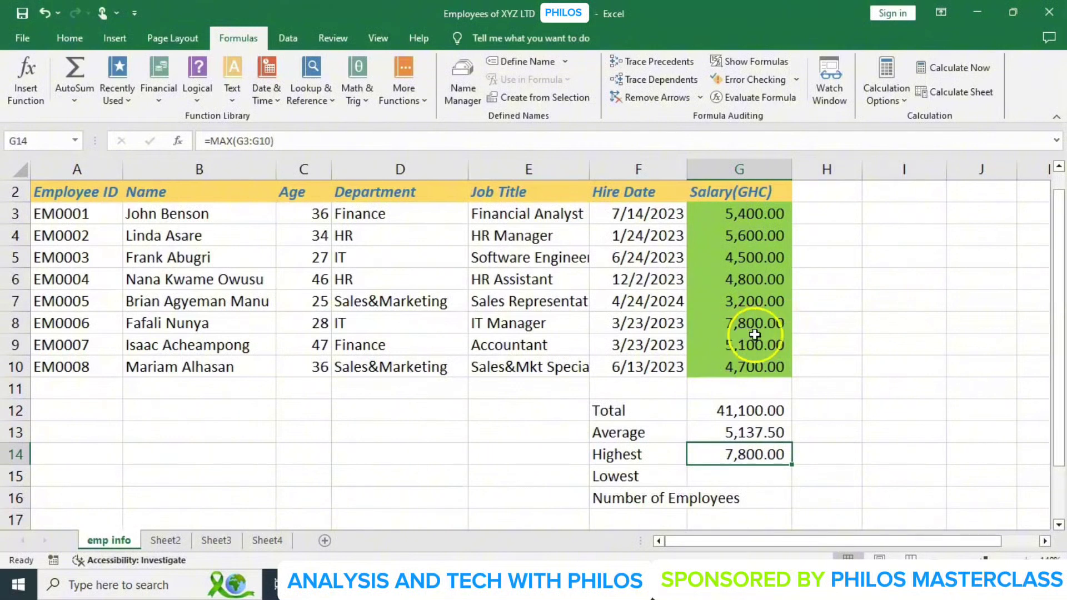
# Find the lowest salary in cell G15 with =MIN(G3:G10) and review its formula.
pyautogui.click(737, 475)
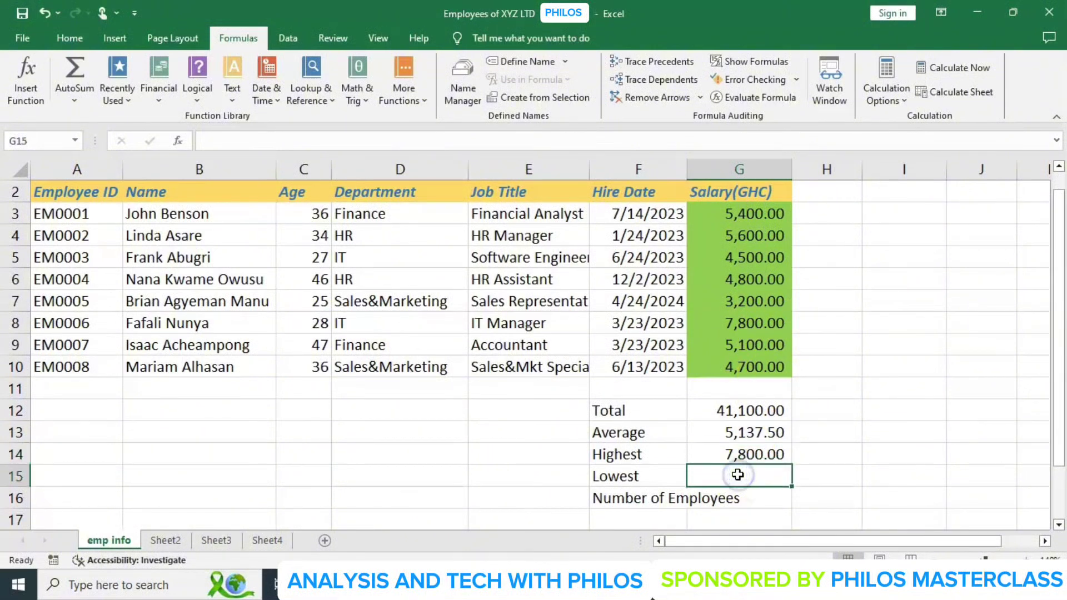
pyautogui.write('=')
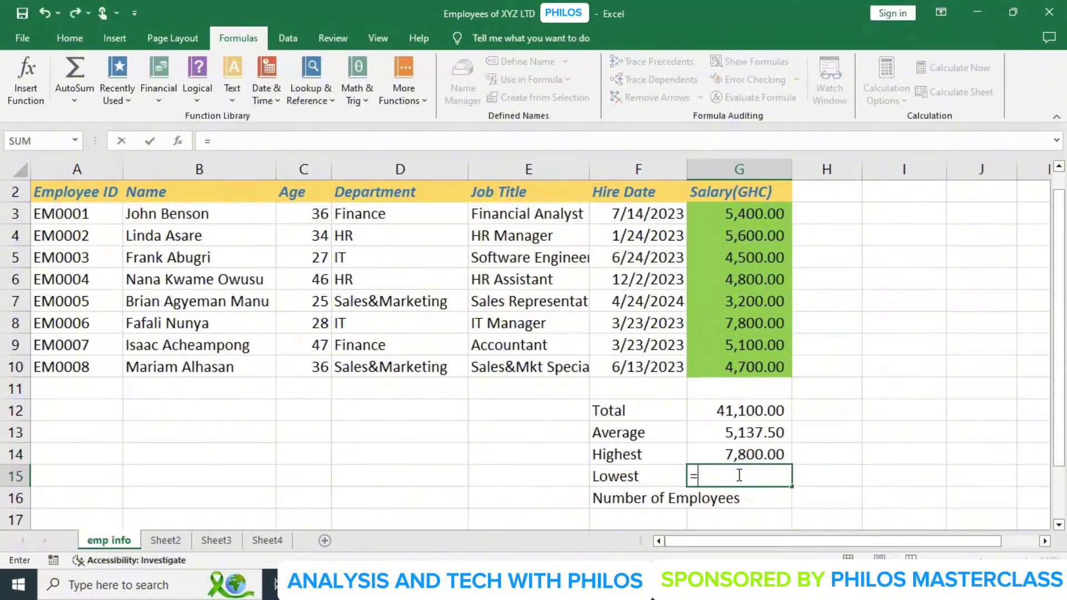
pyautogui.write('MIN')
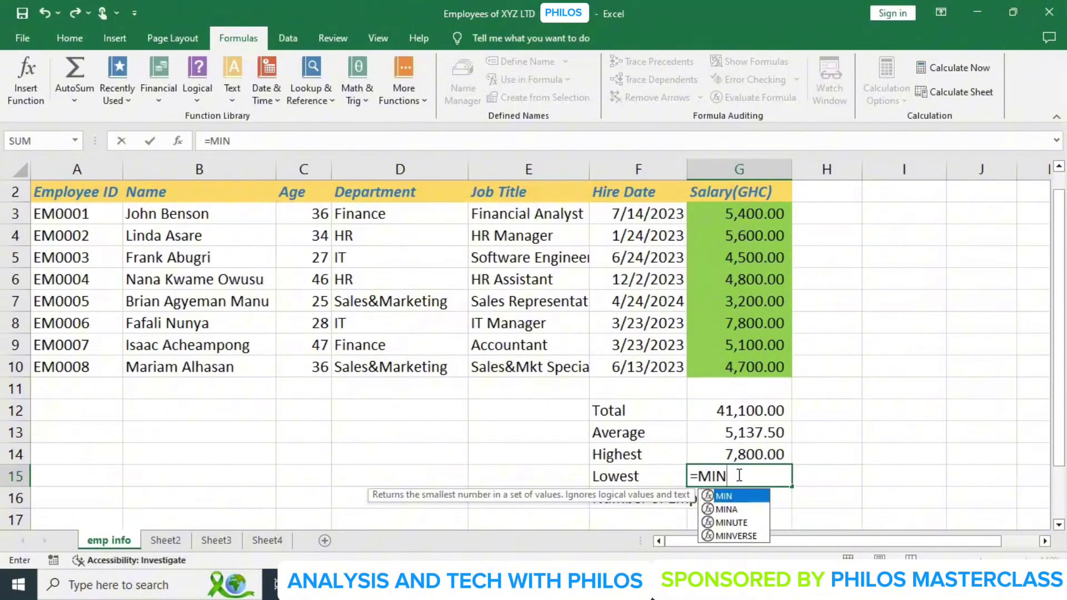
pyautogui.write('(')
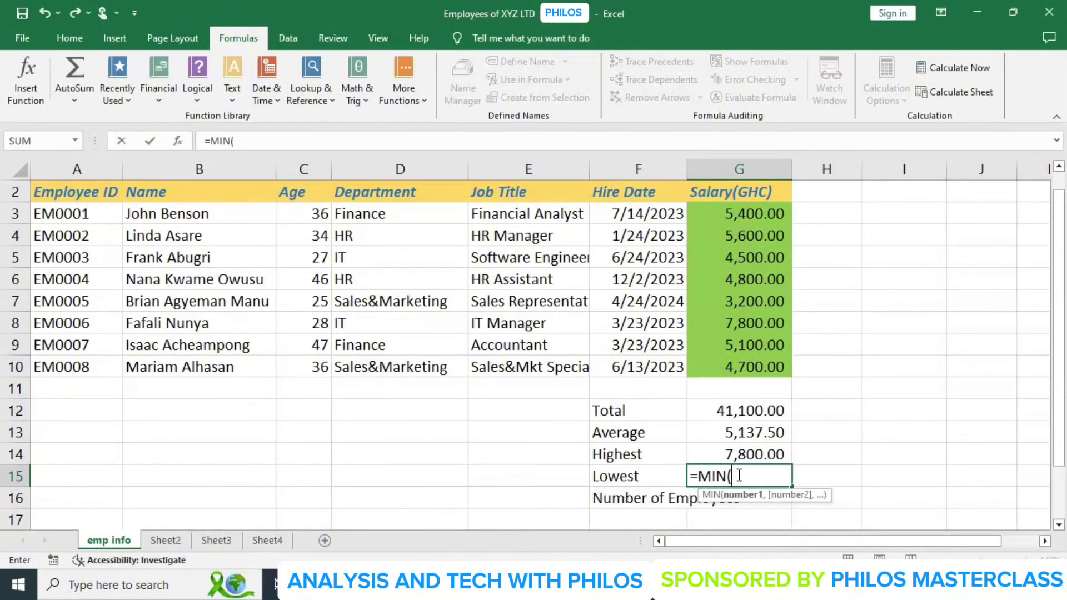
pyautogui.click(754, 211)
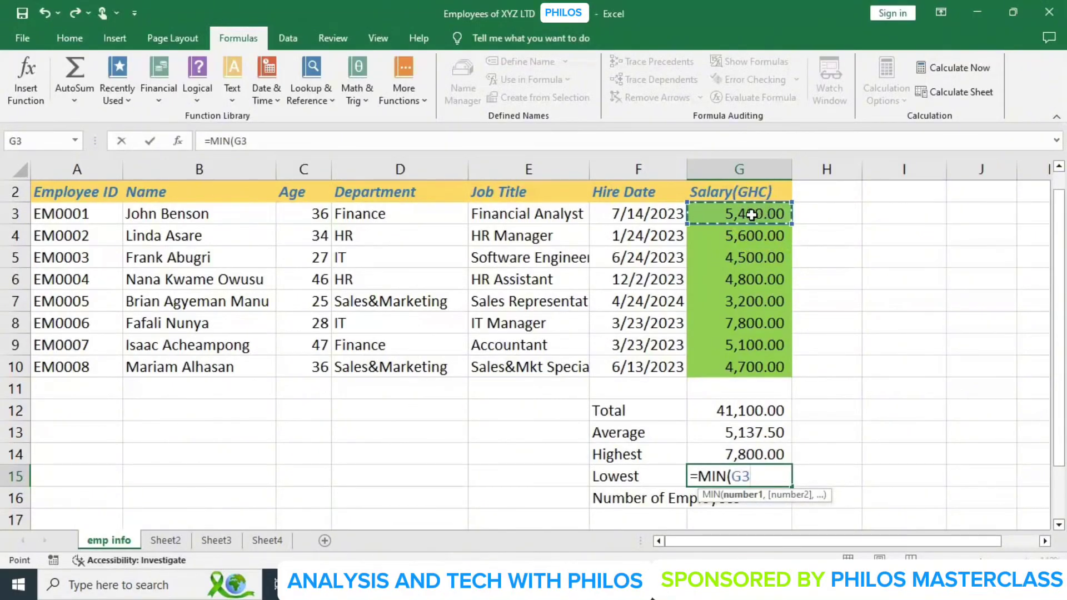
pyautogui.moveTo(751, 215); pyautogui.dragTo(750, 361)
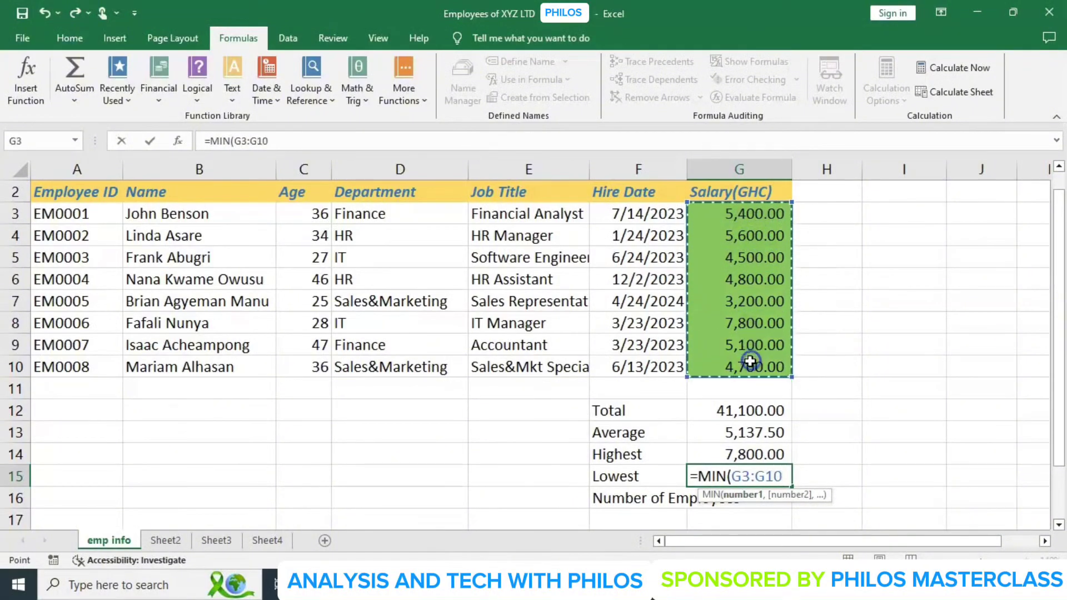
pyautogui.write(')')
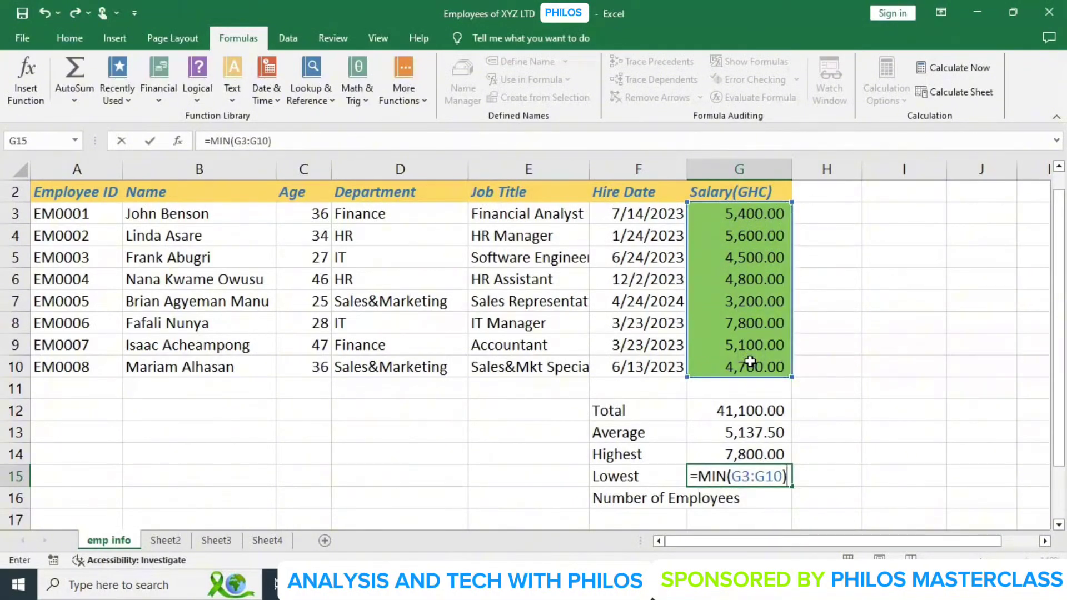
pyautogui.press('Return')
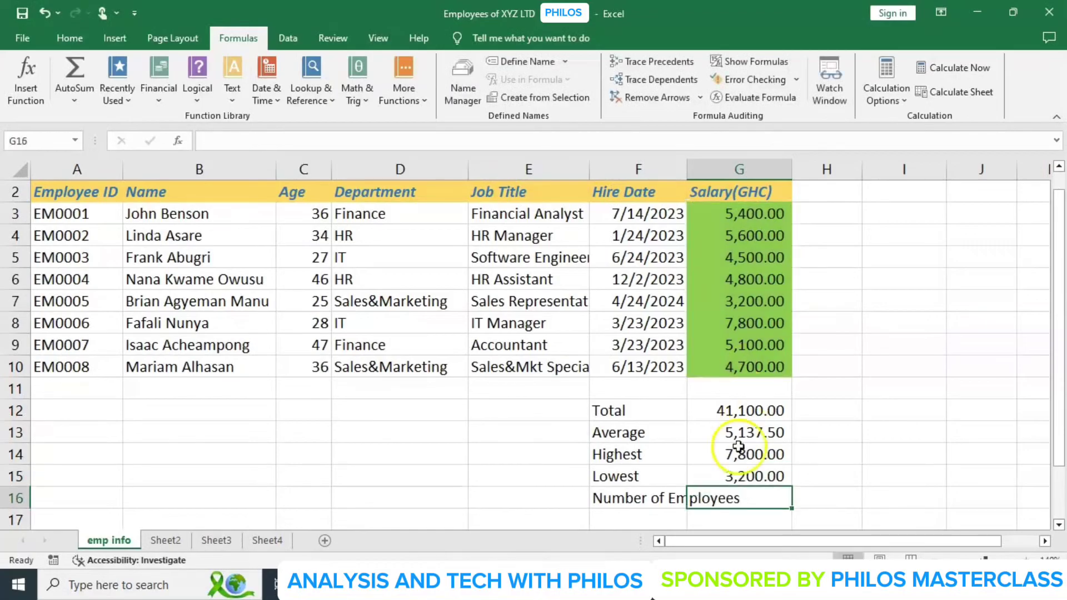
pyautogui.click(735, 473)
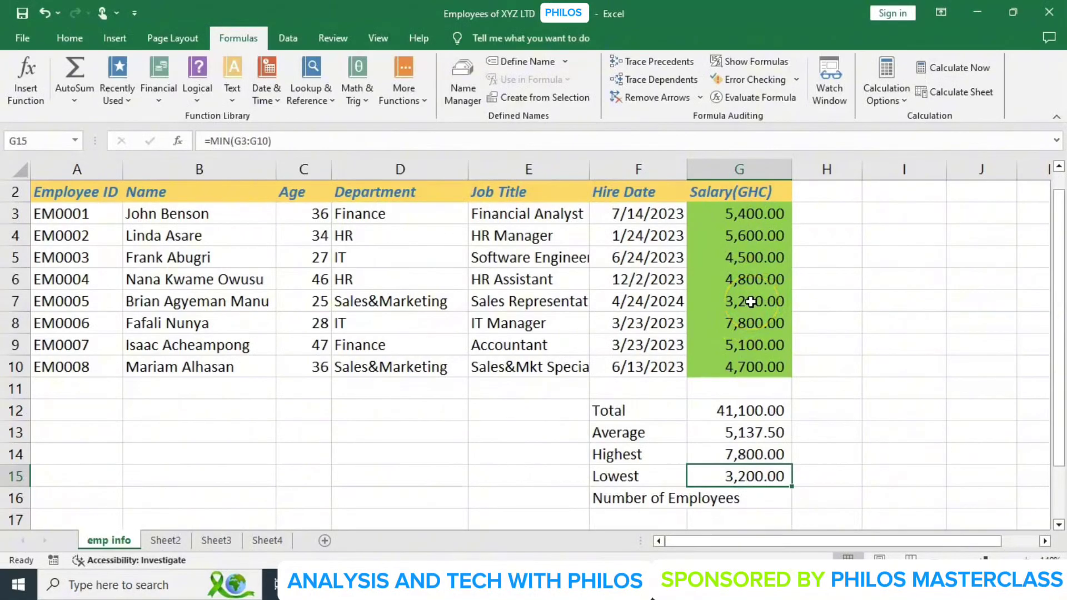
# Count the employees in cell G16 with =COUNT(G3:G10), using the salary range, and review its formula.
pyautogui.click(773, 496)
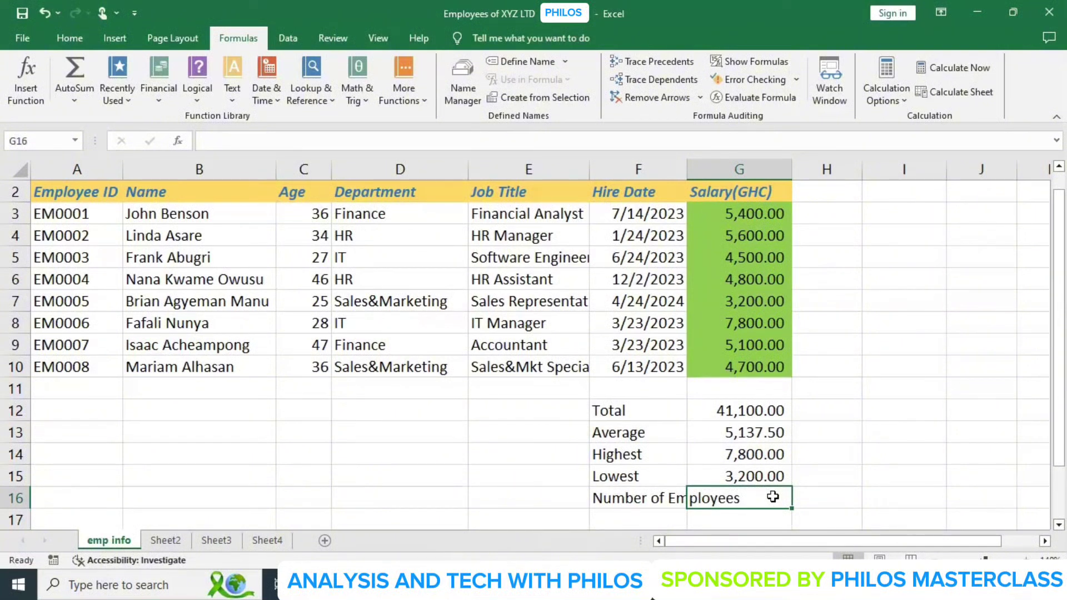
pyautogui.write('=C')
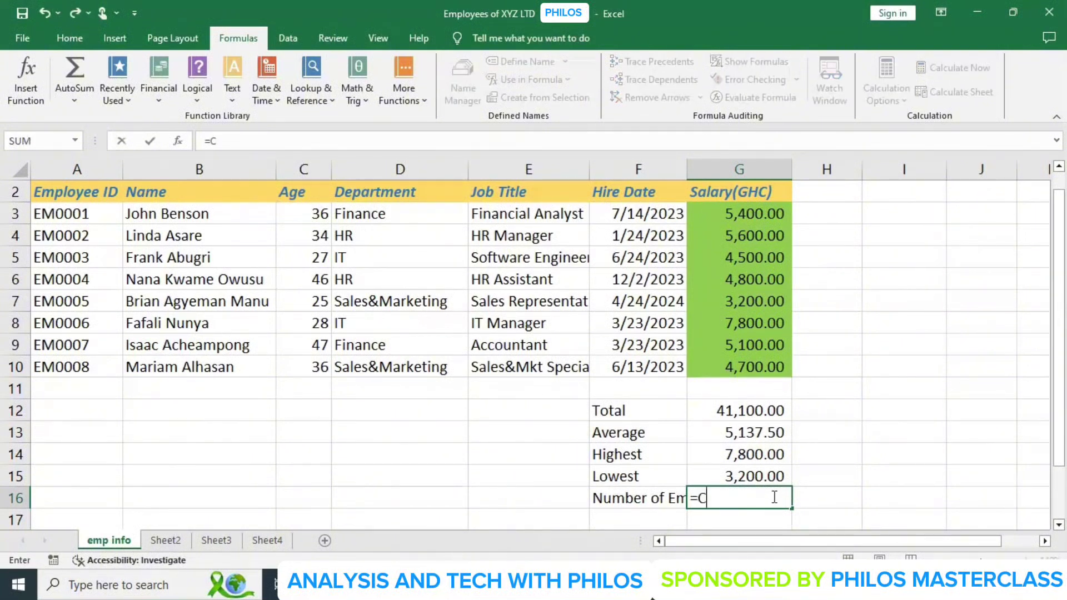
pyautogui.write('OUNT')
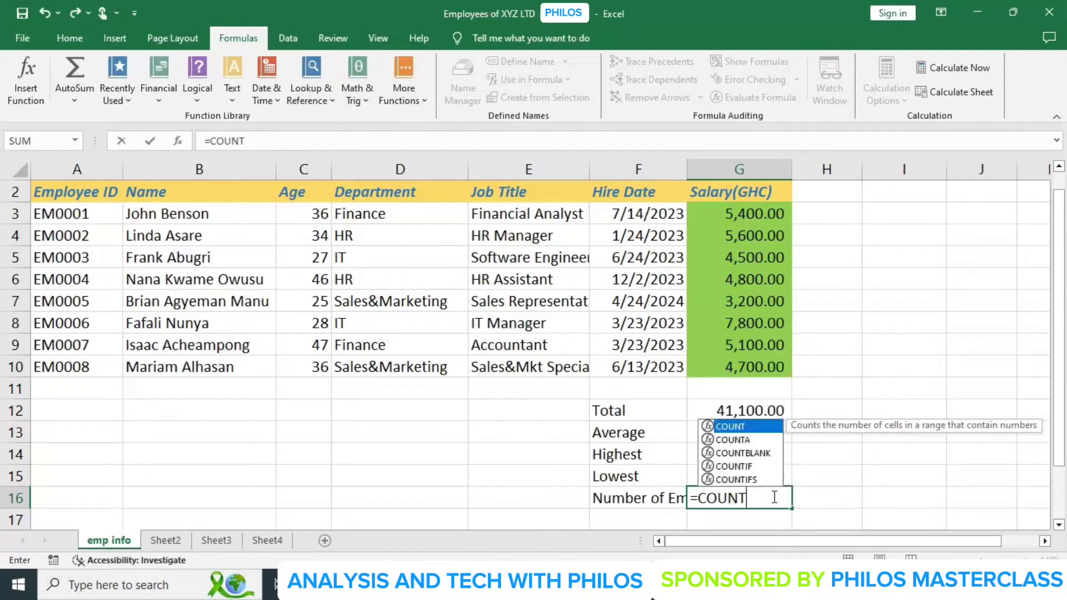
pyautogui.write('(')
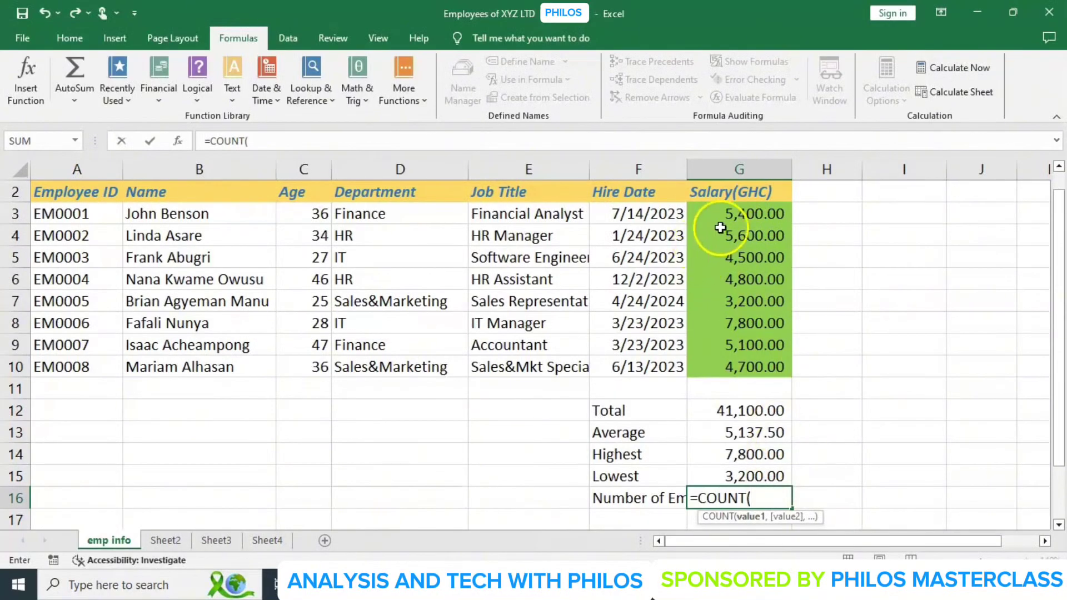
pyautogui.moveTo(741, 209); pyautogui.dragTo(740, 369)
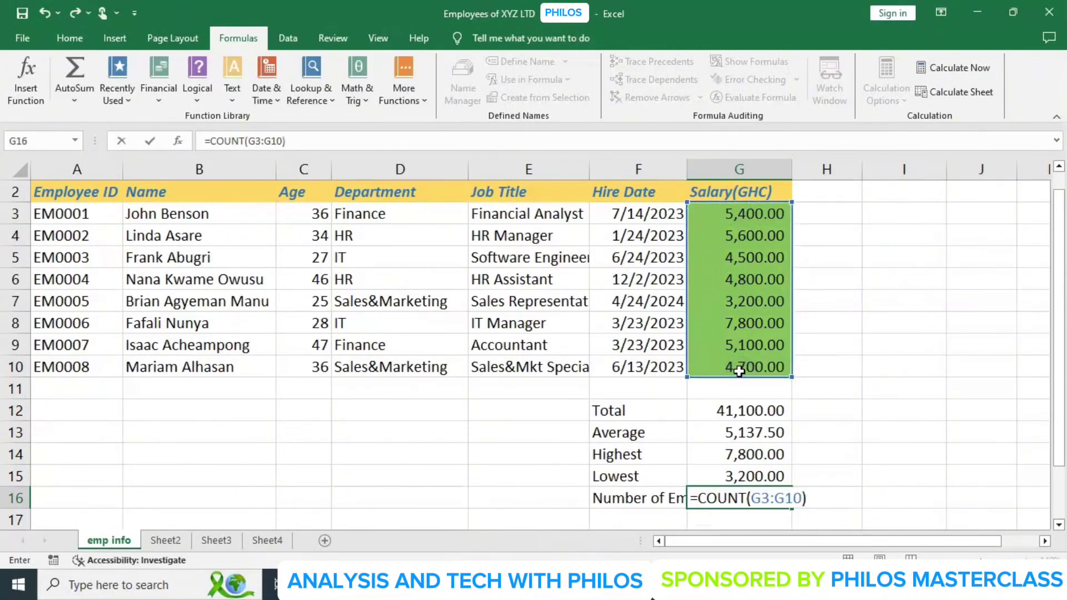
pyautogui.press('Return')
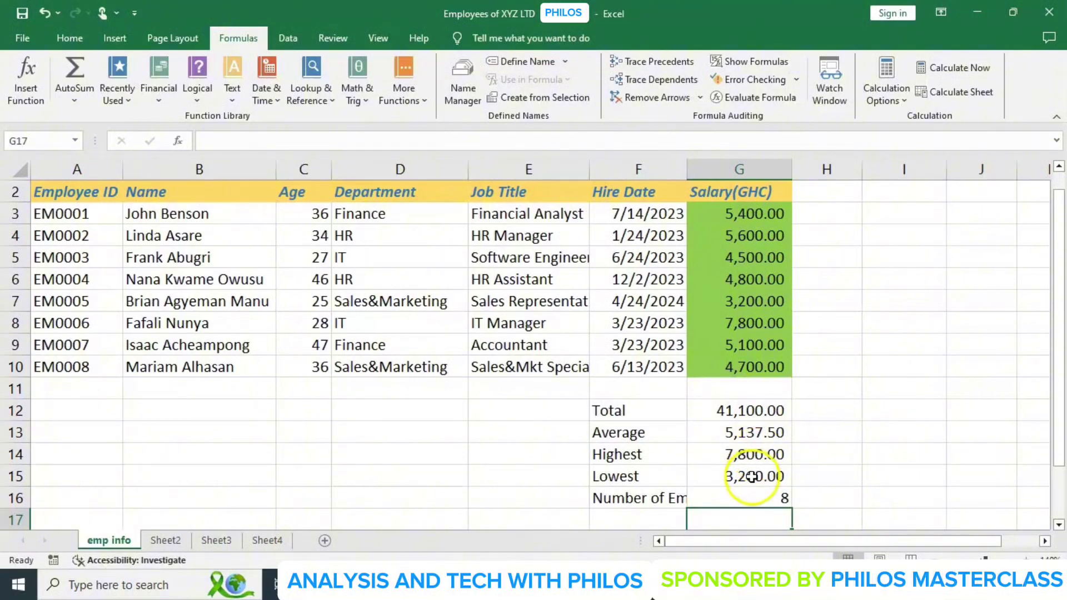
pyautogui.click(743, 504)
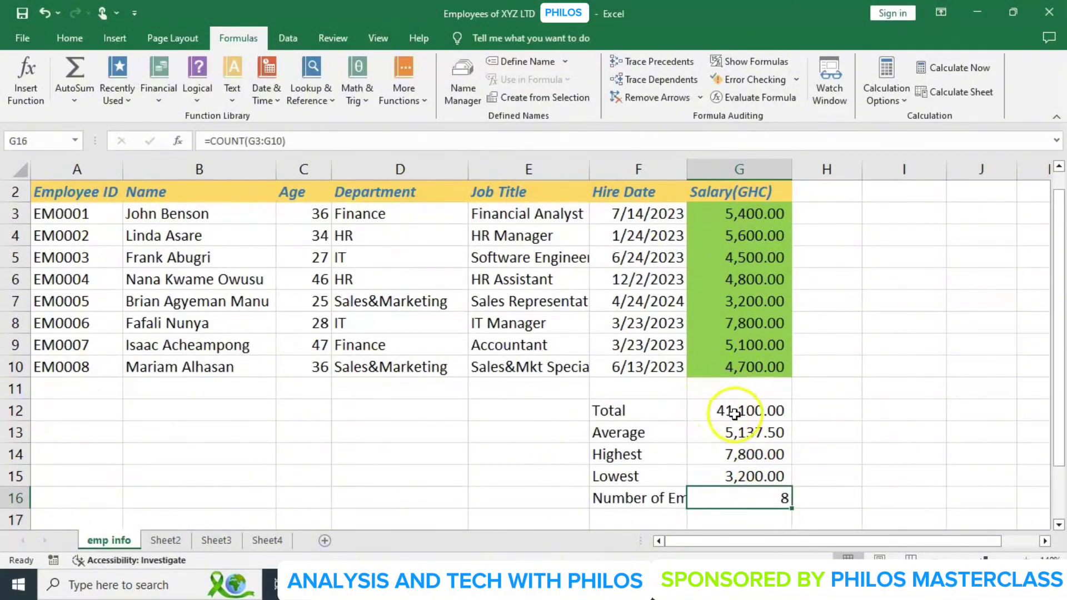
# Review the formulas behind the total, average, highest, lowest and employee count in cells G12 to G16.
pyautogui.click(742, 434)
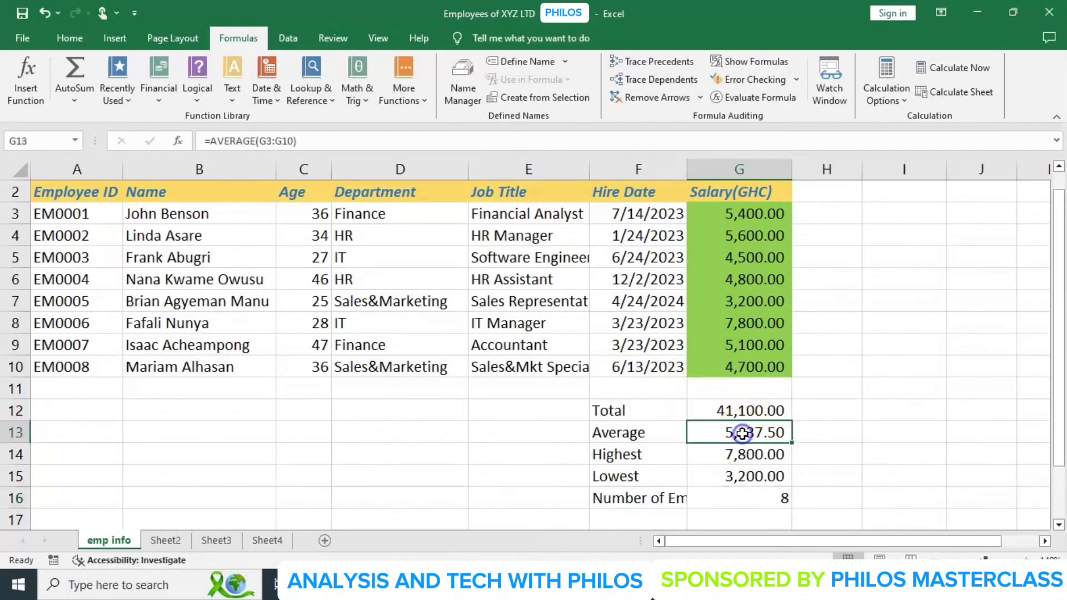
pyautogui.click(746, 452)
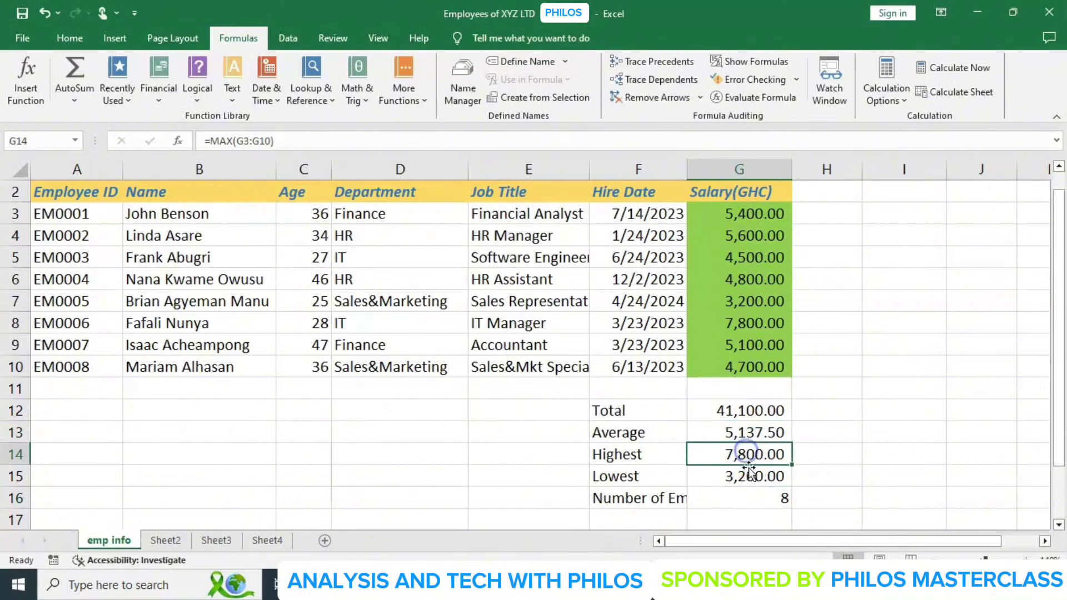
pyautogui.click(748, 475)
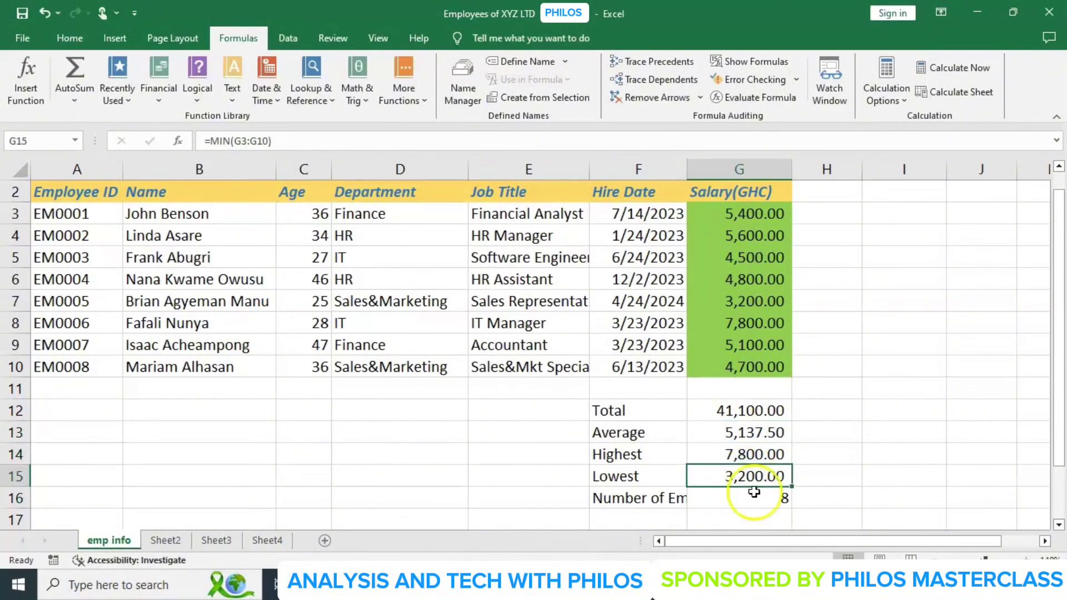
pyautogui.click(755, 497)
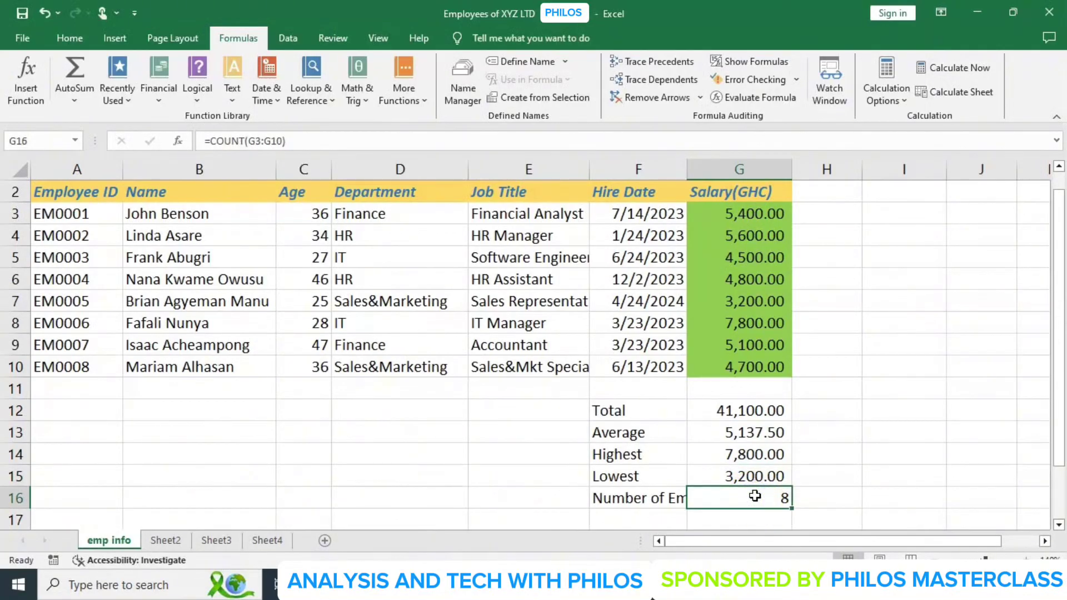
pyautogui.click(754, 405)
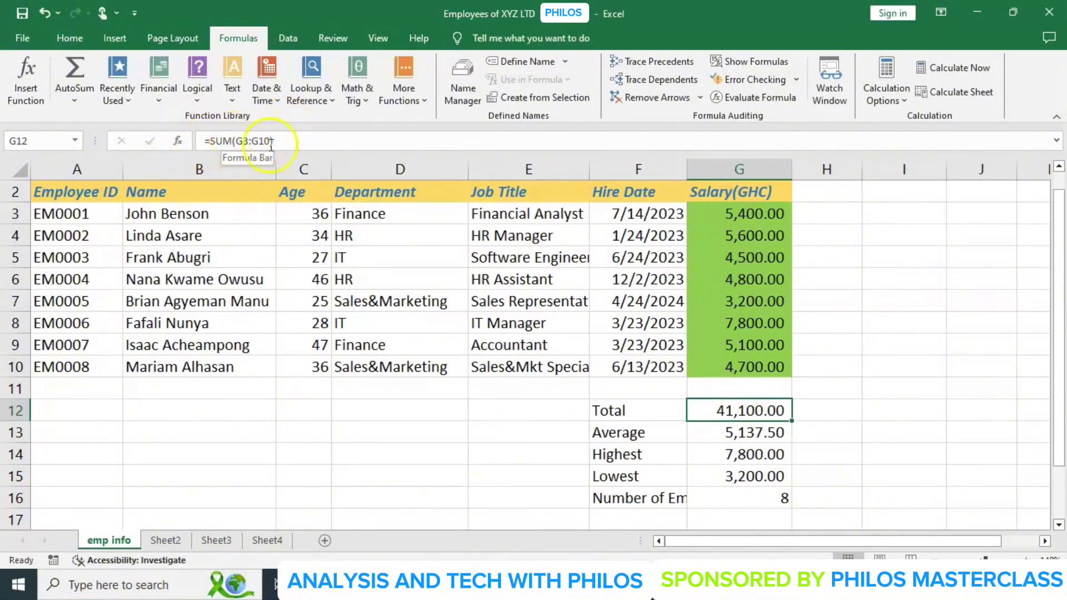
pyautogui.click(776, 437)
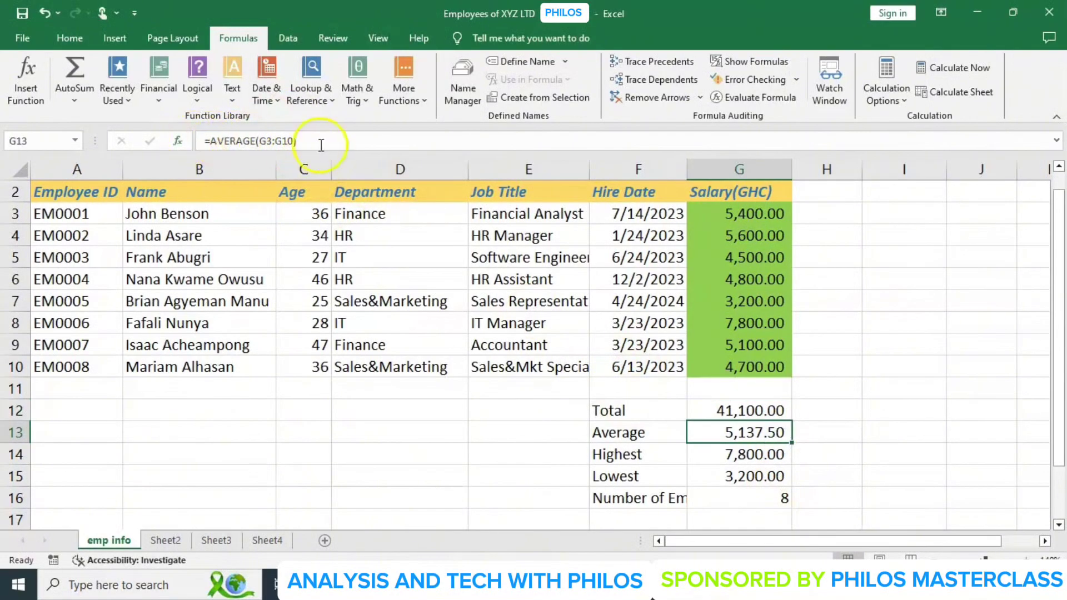
pyautogui.press('Up')
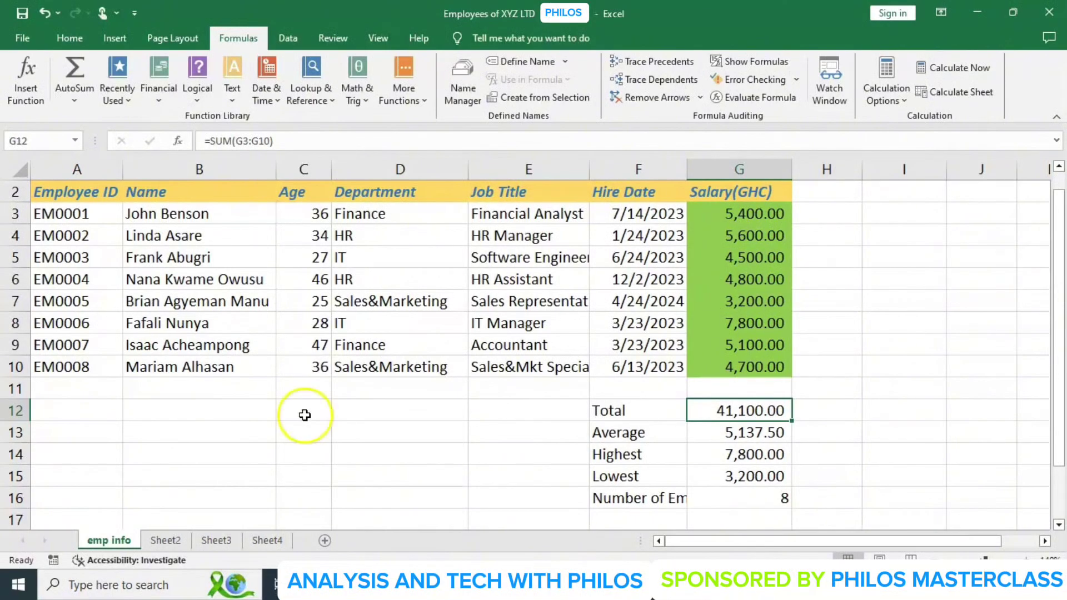
pyautogui.click(905, 391)
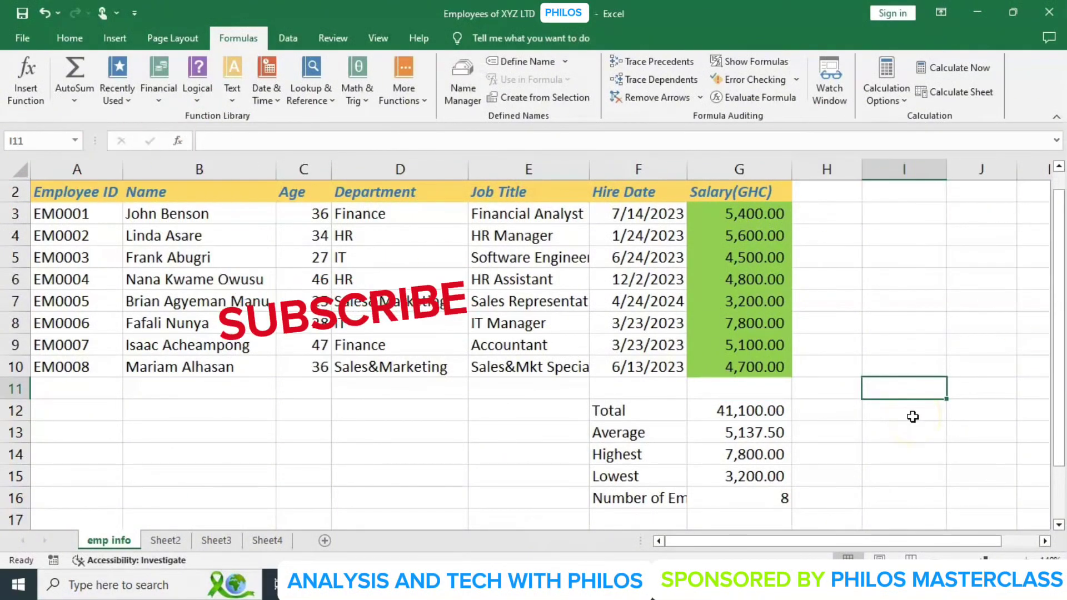